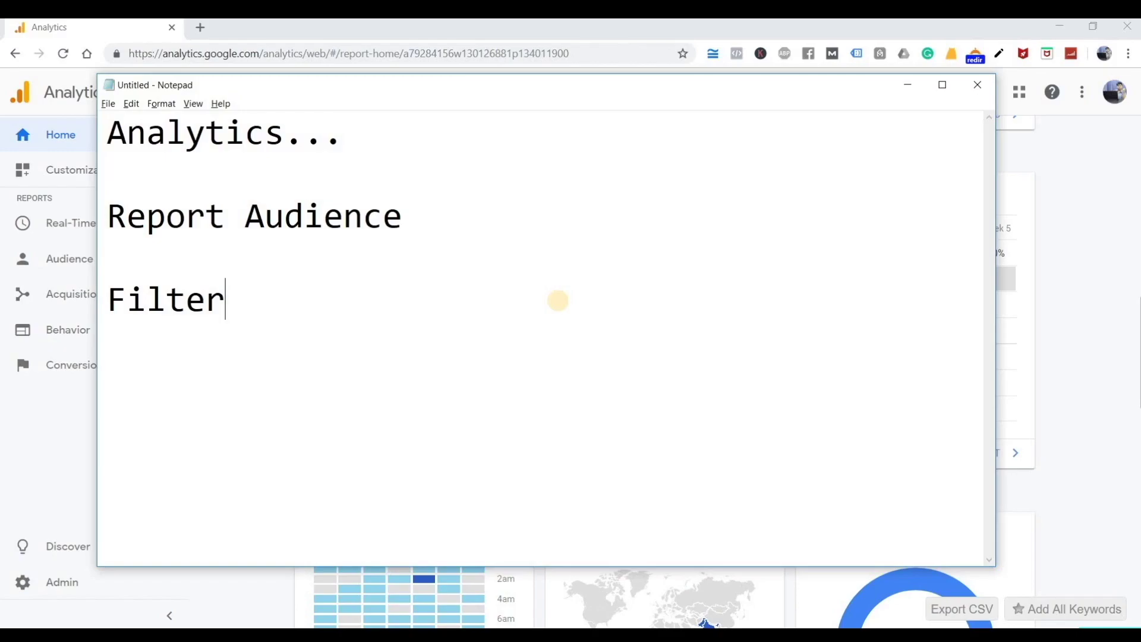
# - Switch to Google Analytics and open the Filters settings in the administration of the All Web Site Data view
pyautogui.click(559, 35)
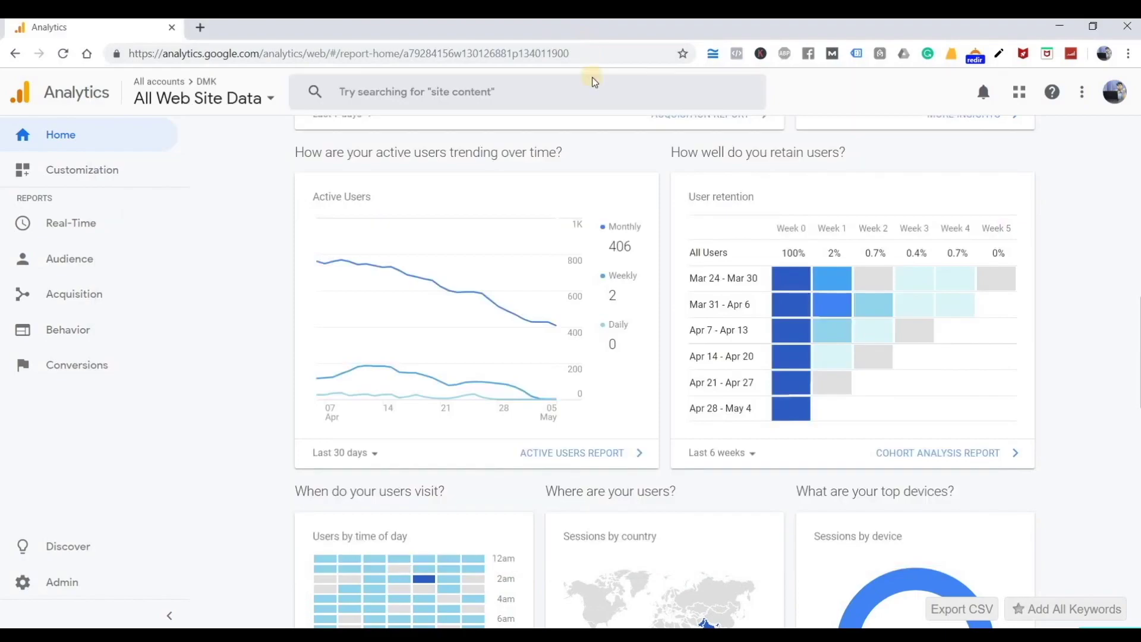
pyautogui.click(98, 590)
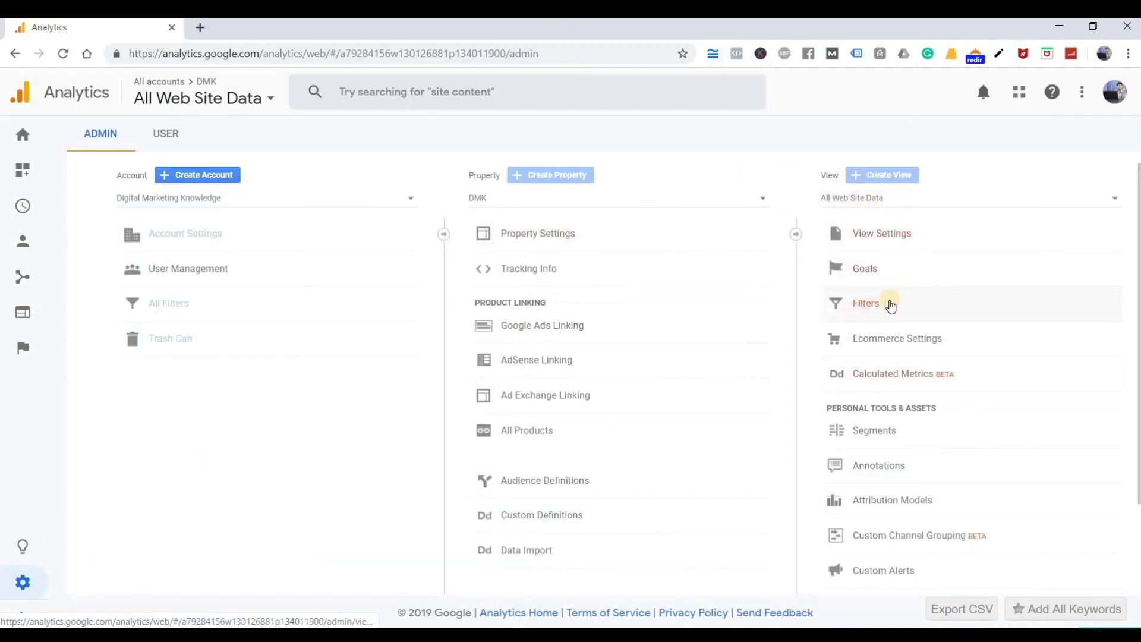
pyautogui.click(866, 303)
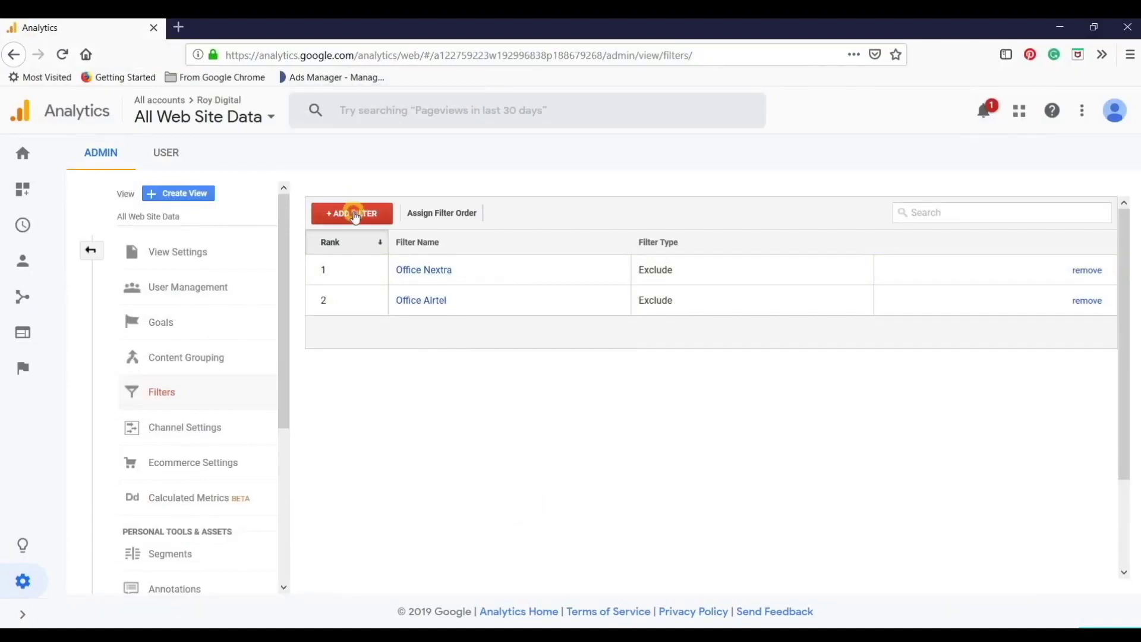
# - Start creating a new view filter and name it "Office Hathway"
pyautogui.click(355, 214)
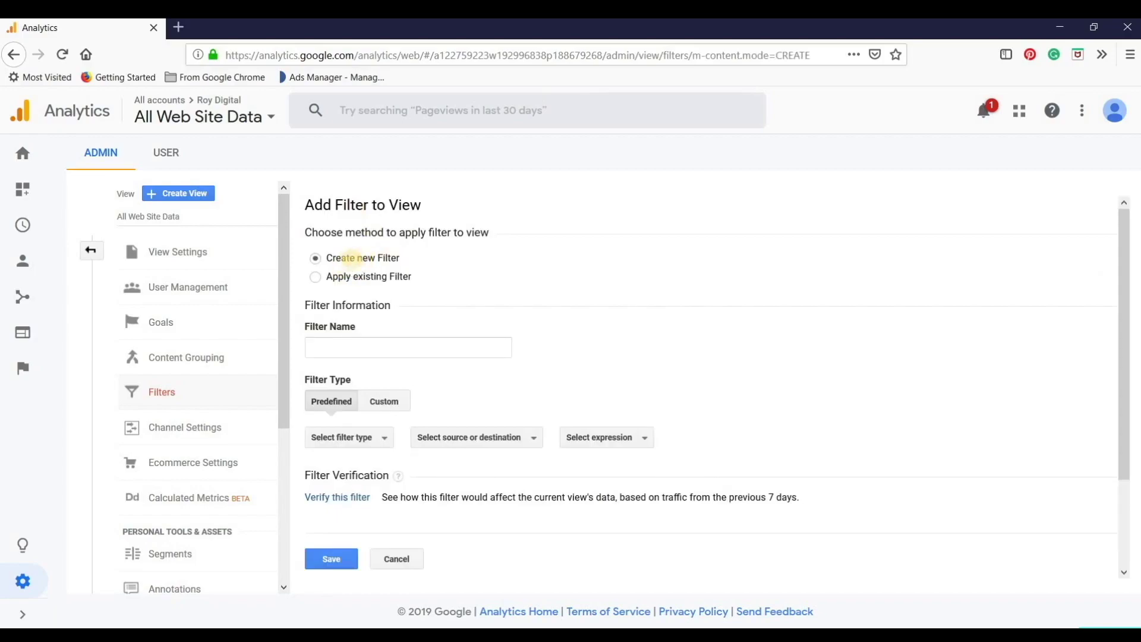
pyautogui.click(344, 345)
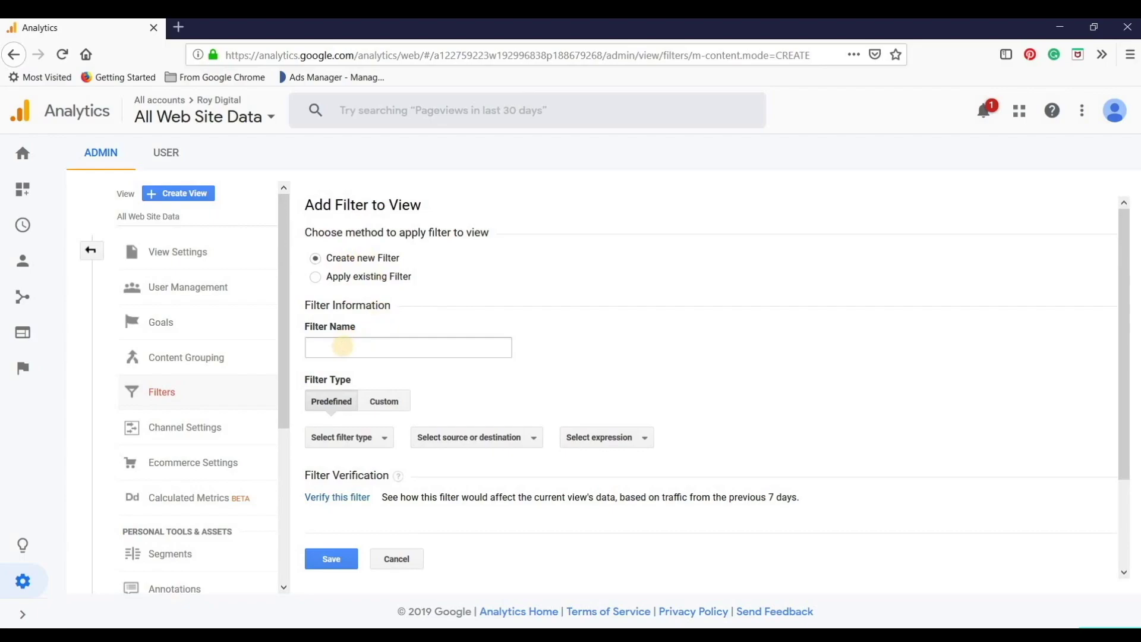
pyautogui.click(344, 346)
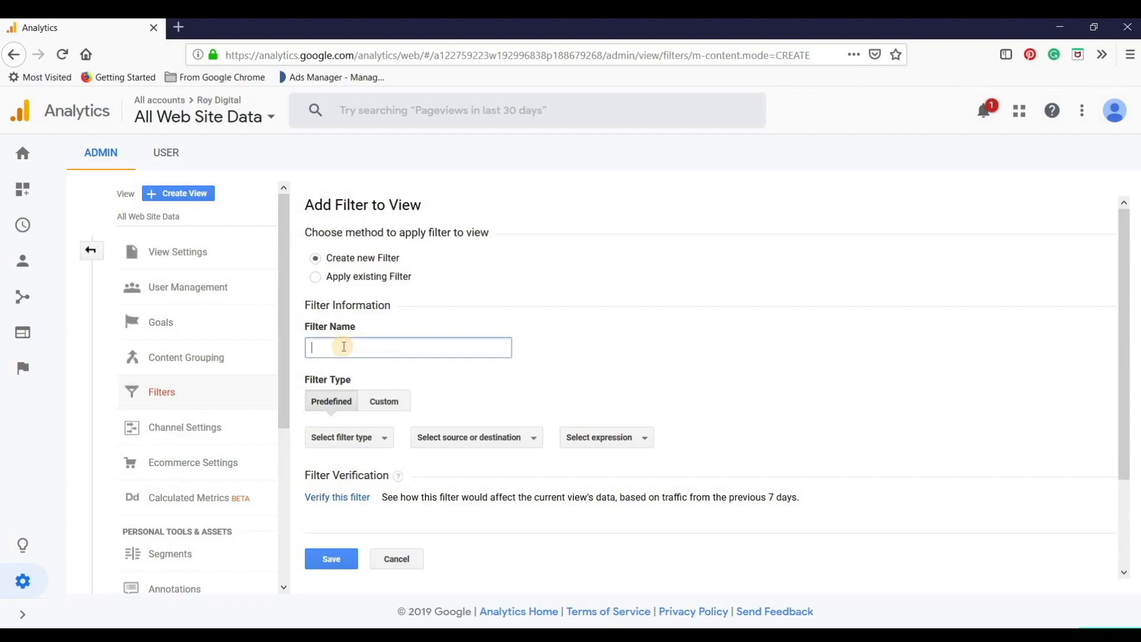
pyautogui.write('Office Hat')
pyautogui.write('wa')
pyautogui.press('BackSpace')
pyautogui.press('BackSpace')
pyautogui.write('thwa')
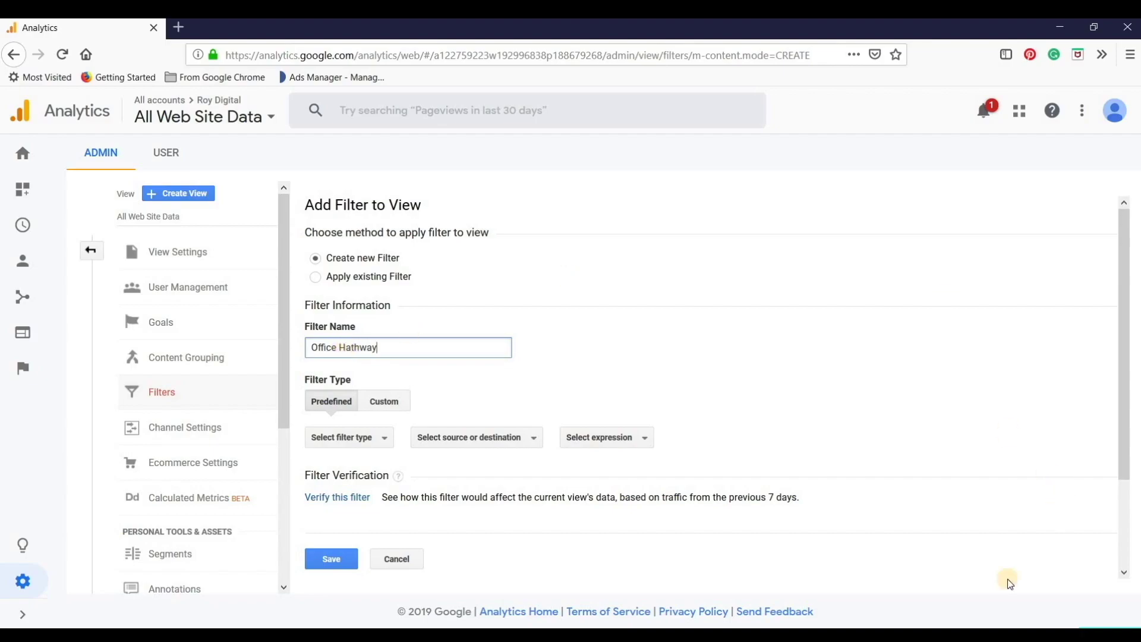
# - Look through the list of available Wi-Fi networks and return to the filter form
pyautogui.click(993, 624)
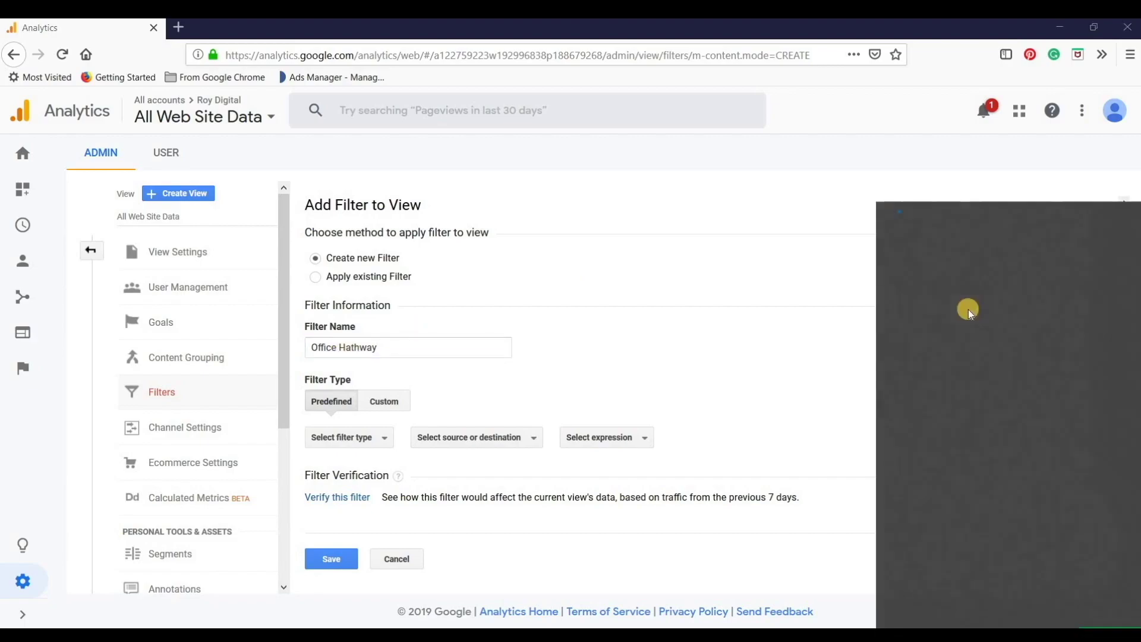
pyautogui.scroll(-2, 957, 374)
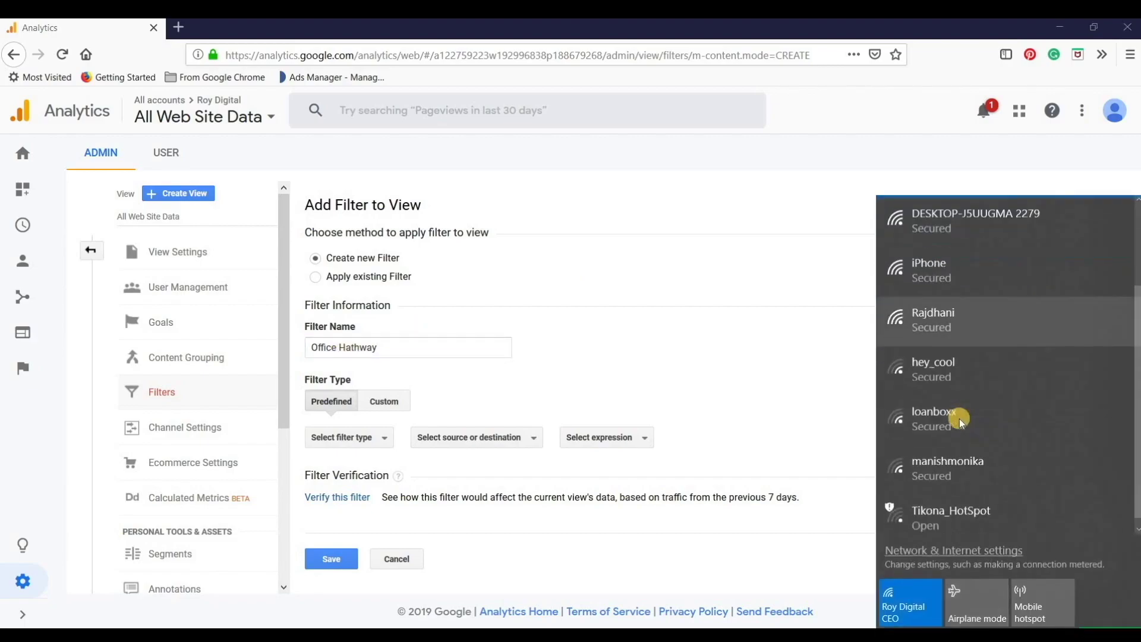
pyautogui.scroll(2, 958, 420)
pyautogui.click(389, 425)
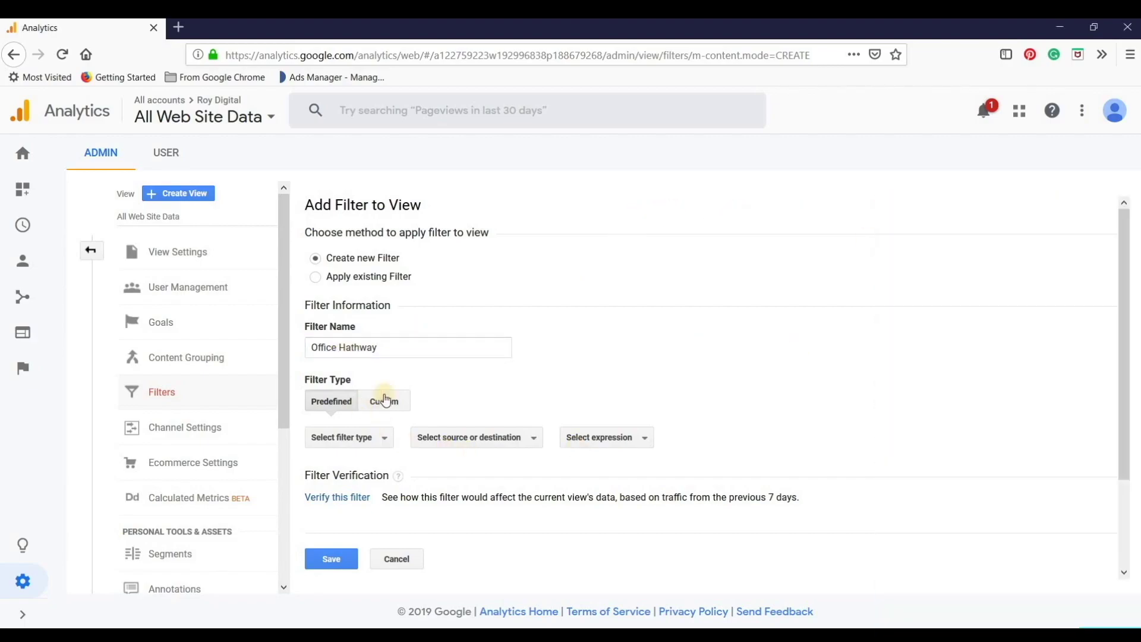
# - Search the web for "my ip address" in a new browser tab and copy the public IP address
pyautogui.click(176, 29)
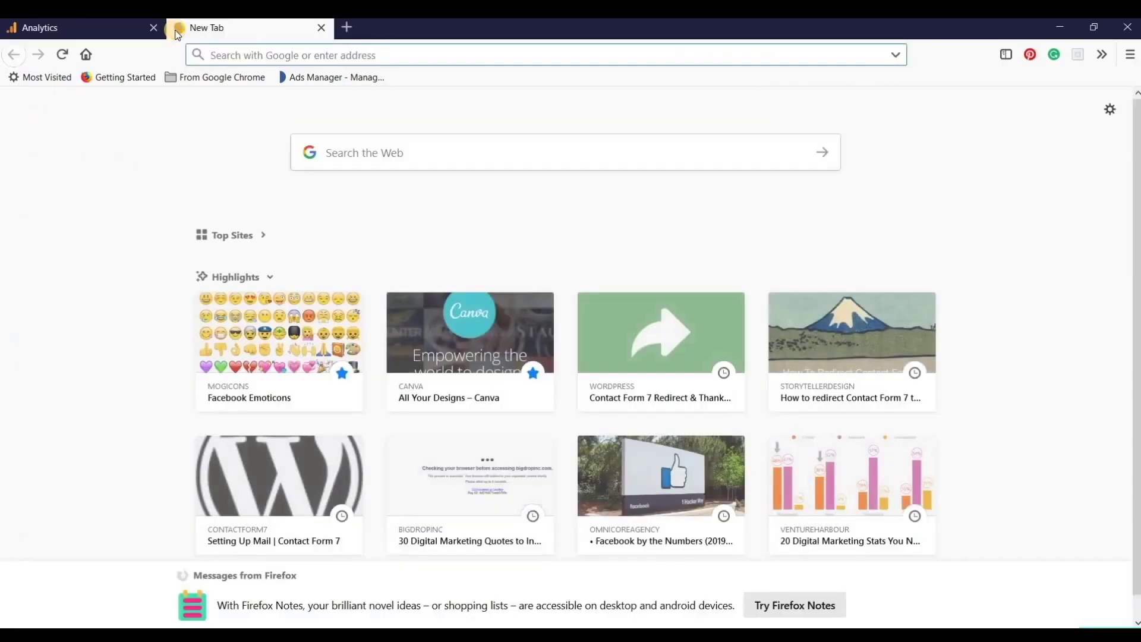
pyautogui.write('my ip')
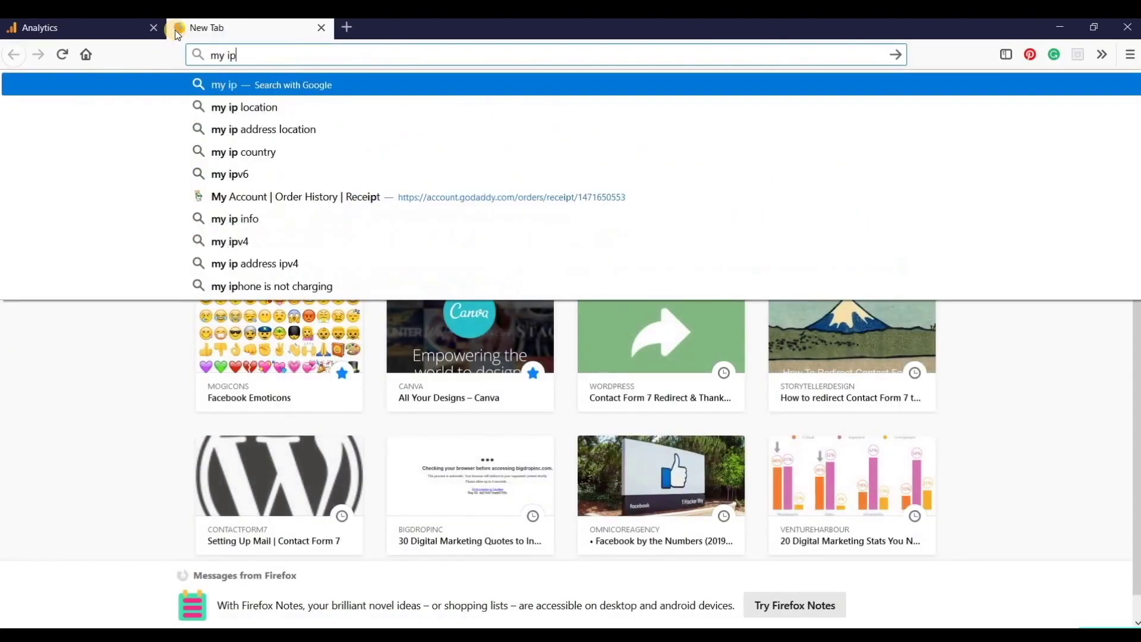
pyautogui.write(' address')
pyautogui.press('Return')
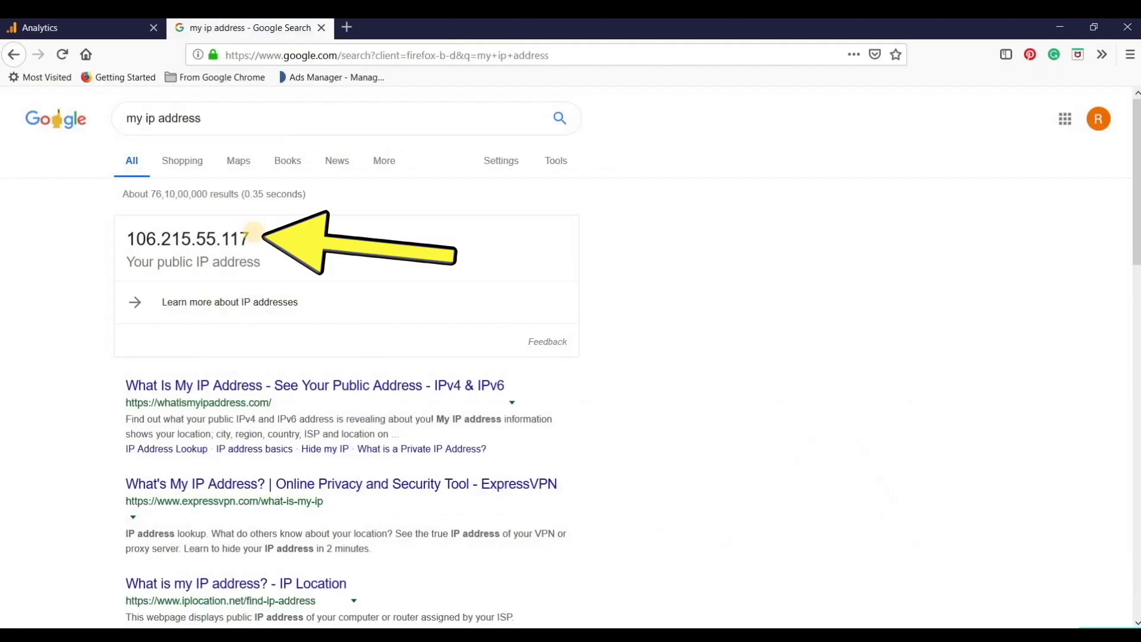
pyautogui.moveTo(222, 234); pyautogui.dragTo(130, 237)
pyautogui.hotkey('ctrl', 'c')
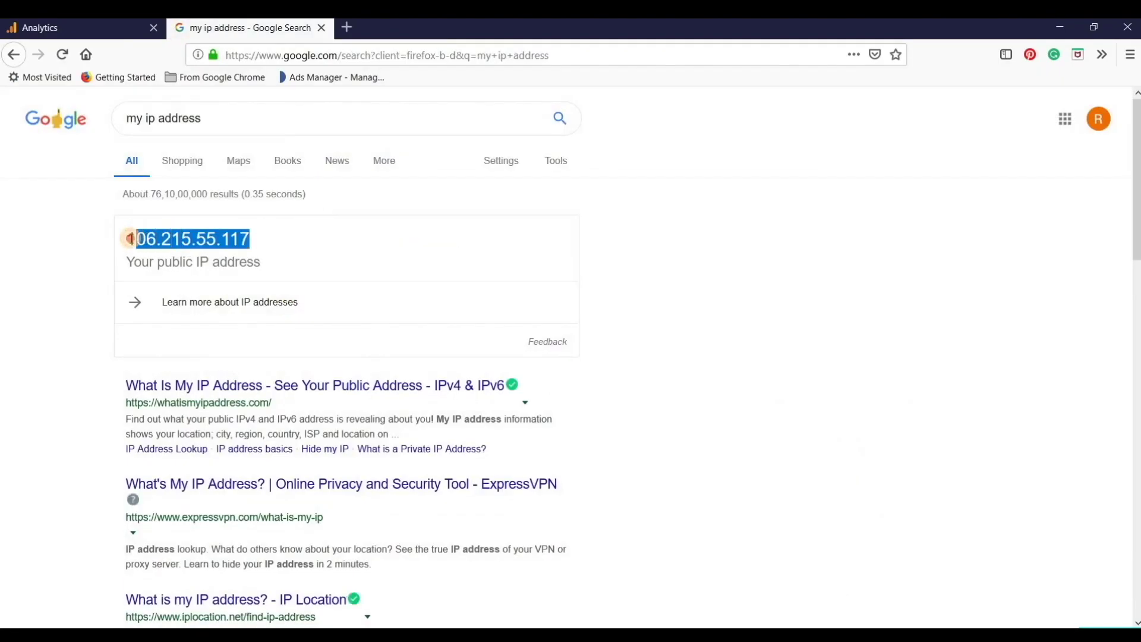
# - Return to the Analytics filter form and set the Office Hathway filter's type to Exclude
pyautogui.click(105, 31)
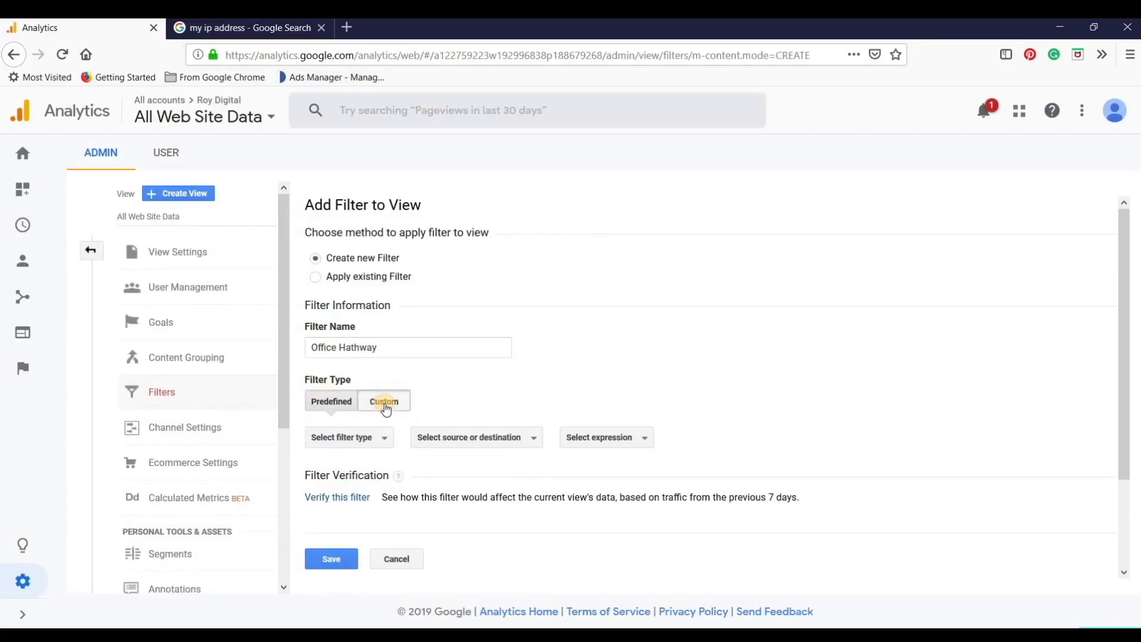
pyautogui.scroll(-2, 383, 403)
pyautogui.click(357, 359)
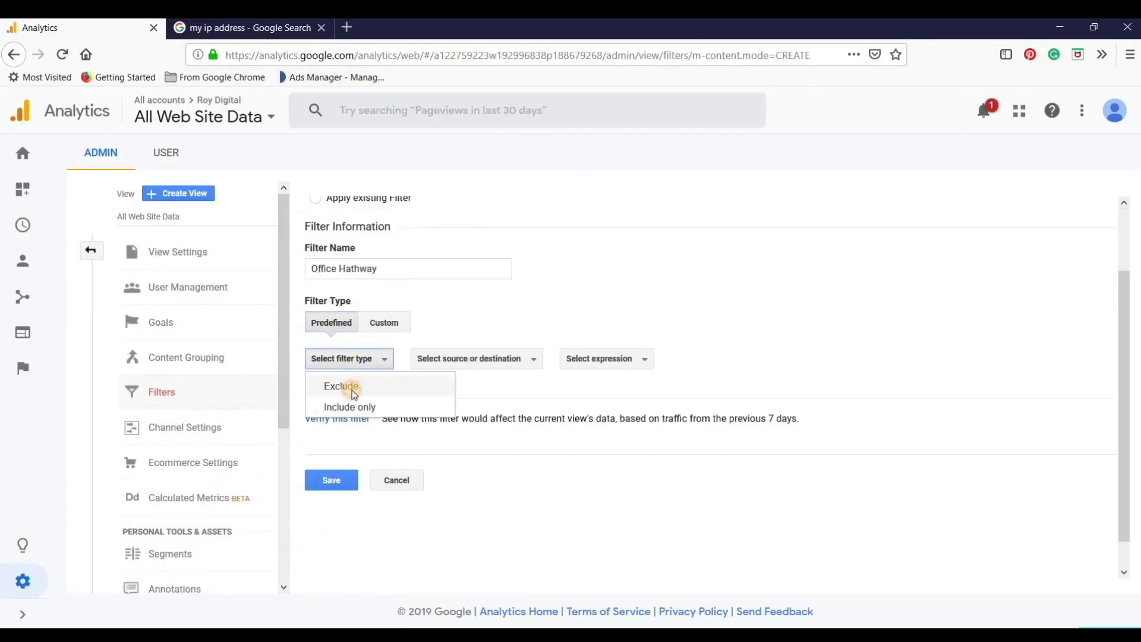
pyautogui.click(350, 388)
pyautogui.scroll(2, 353, 394)
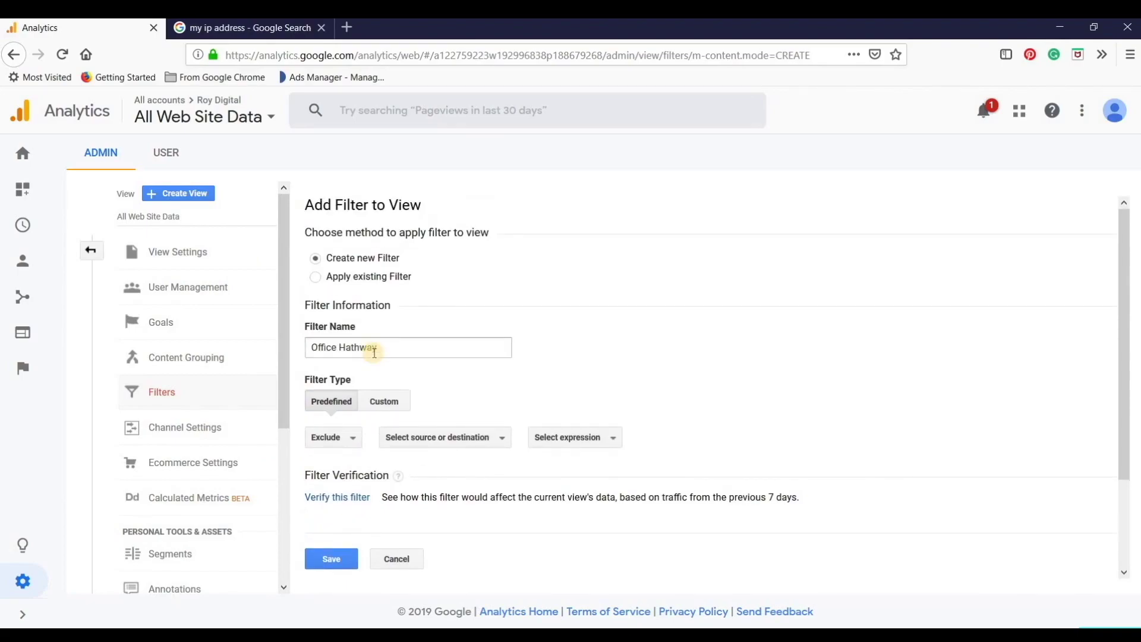
# - Target traffic from the IP addresses that are equal to the copied public IP, and discard the unsaved filter
pyautogui.scroll(-3, 475, 351)
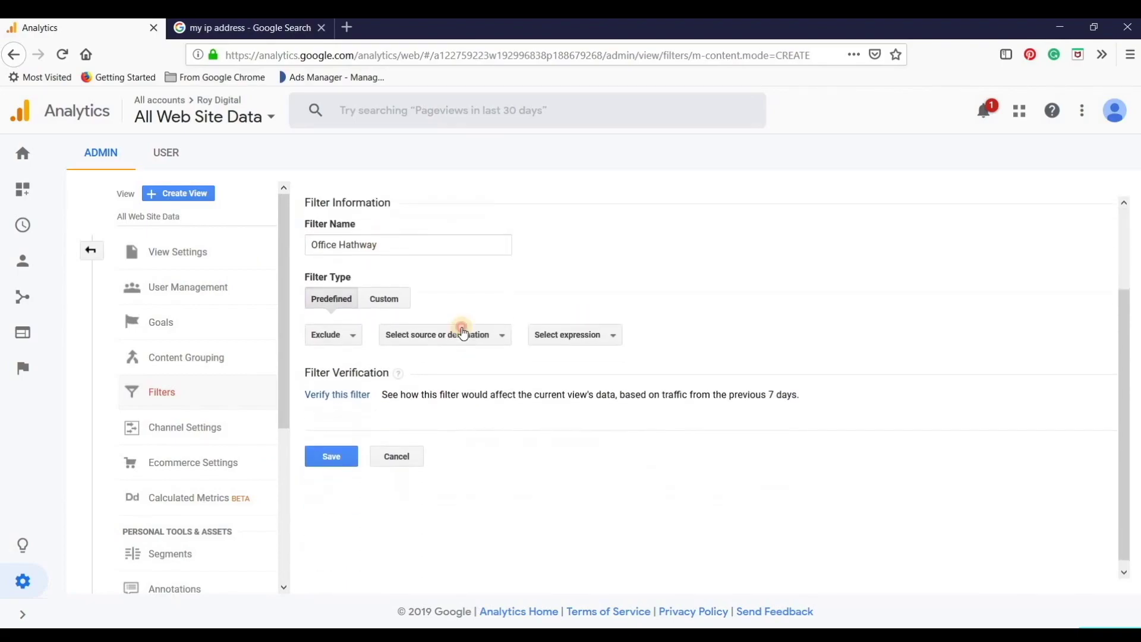
pyautogui.click(463, 332)
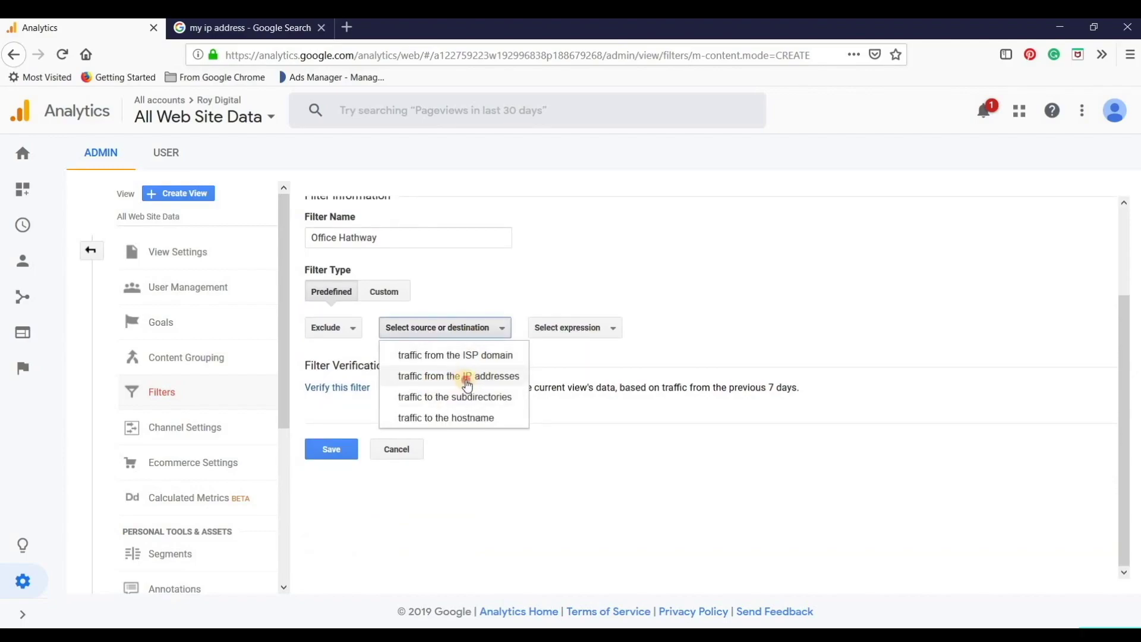
pyautogui.click(467, 380)
pyautogui.click(559, 332)
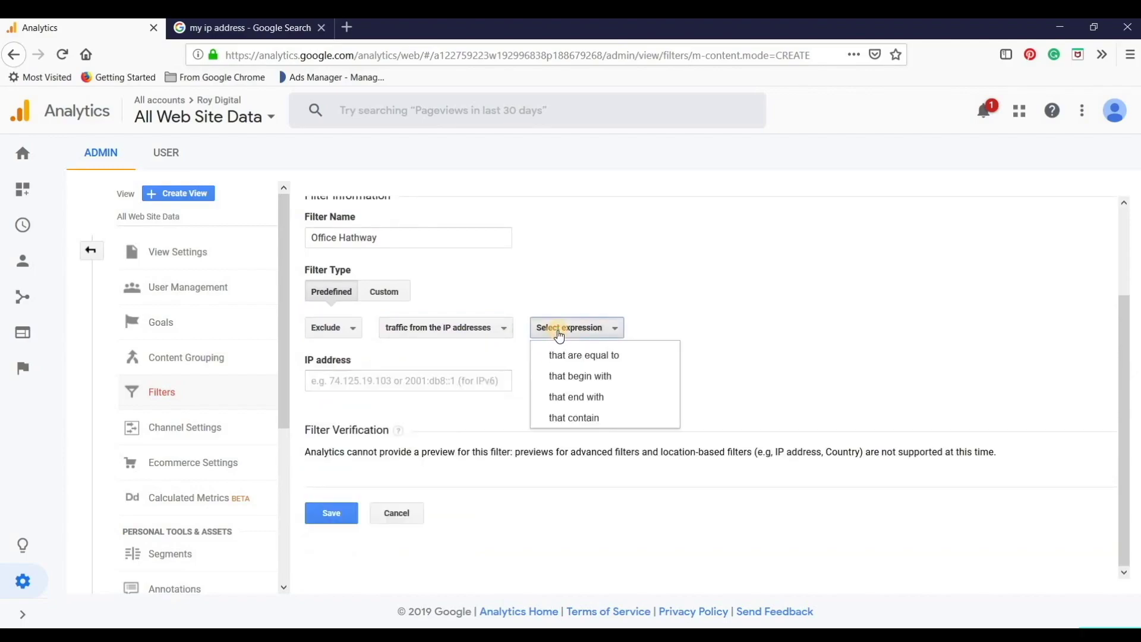
pyautogui.click(626, 353)
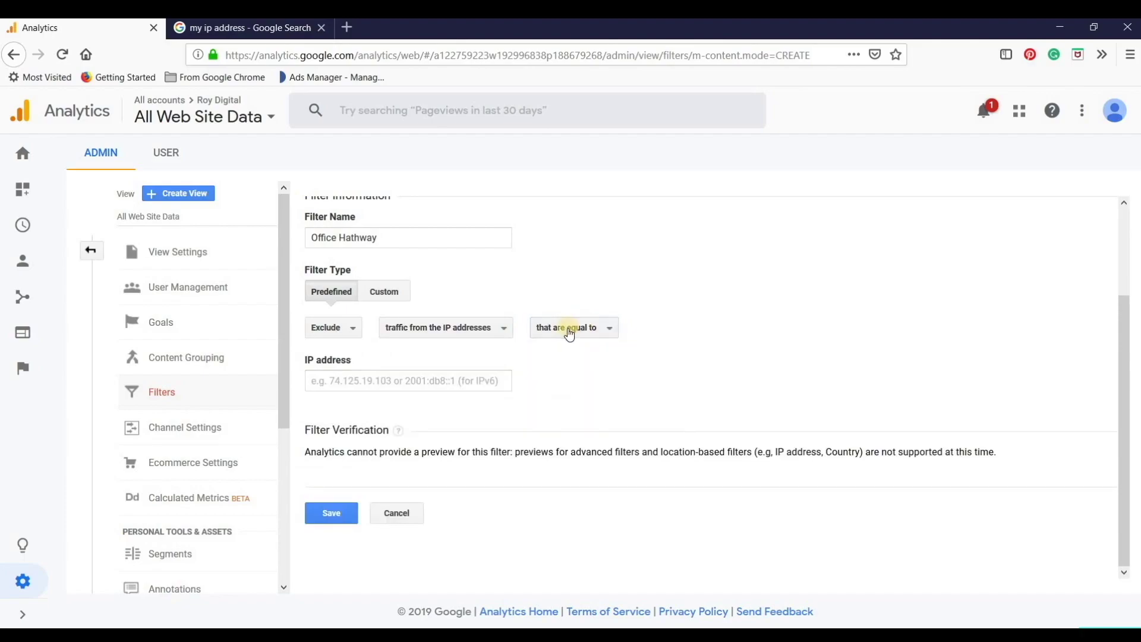
pyautogui.click(376, 381)
pyautogui.hotkey('ctrl', 'v')
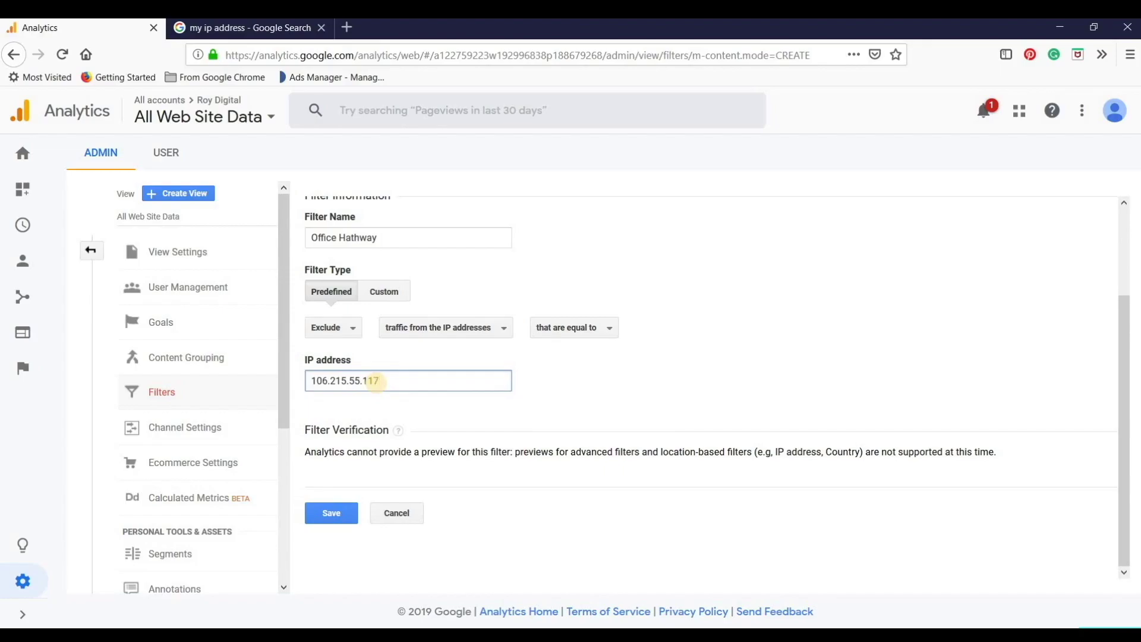
pyautogui.click(397, 514)
pyautogui.click(574, 317)
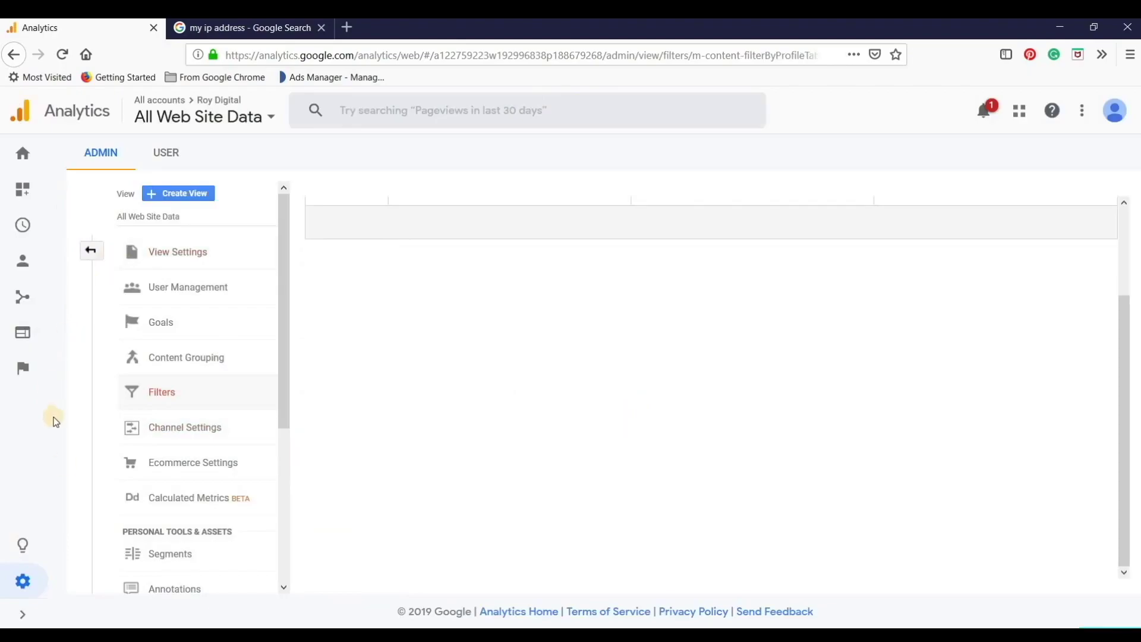
# - Reopen the view's Filters settings from the administration page and start a new filter named "Office"
pyautogui.click(23, 586)
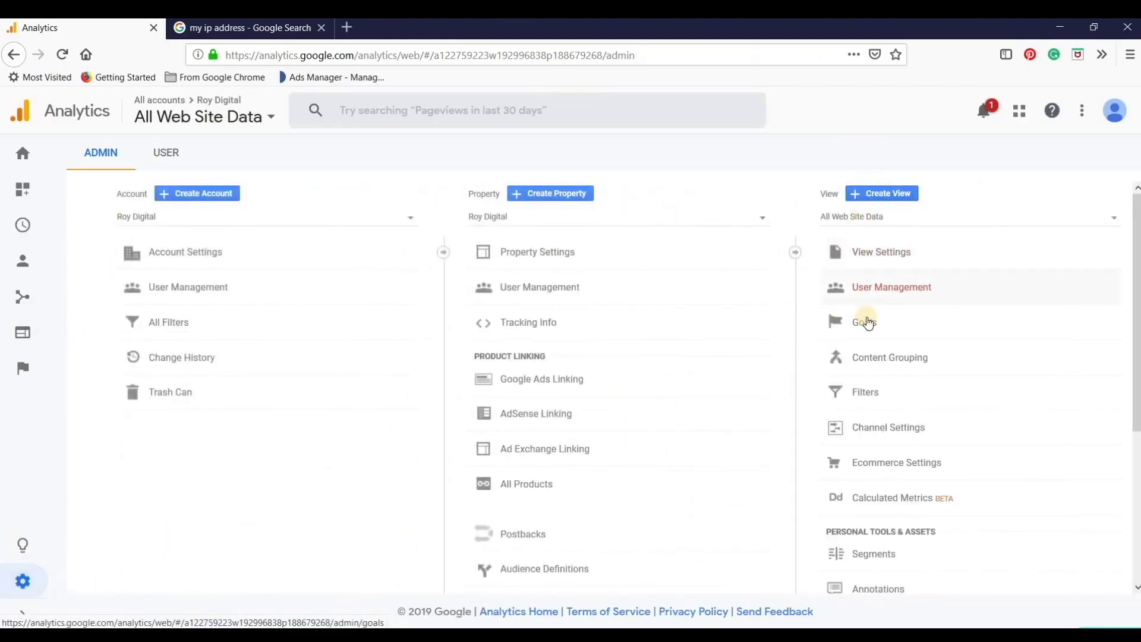
pyautogui.click(890, 391)
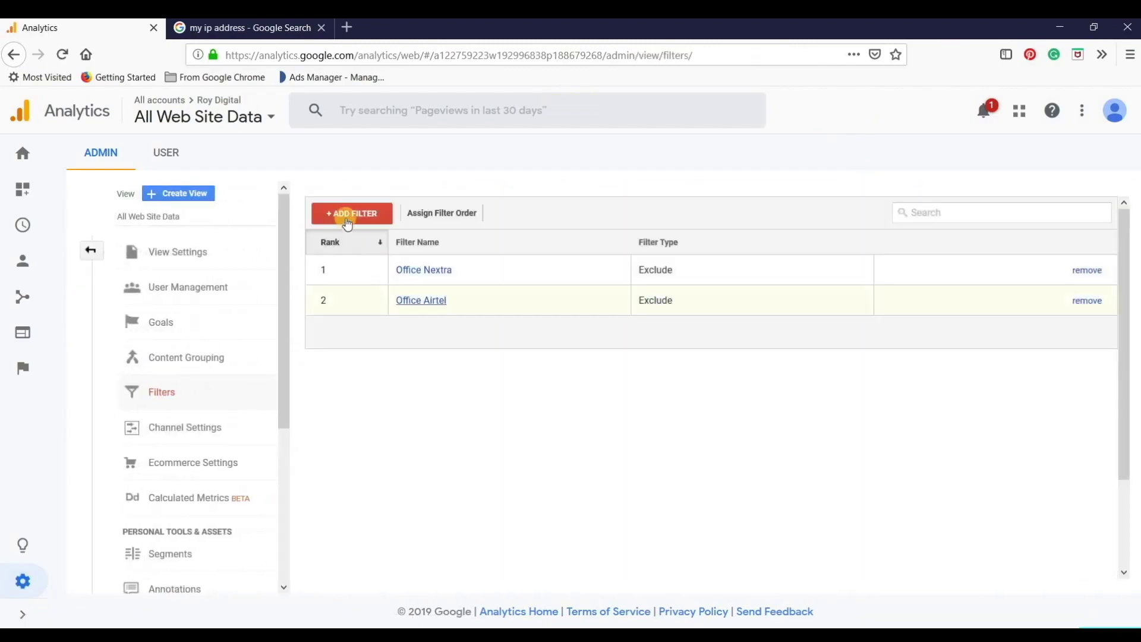
pyautogui.click(349, 221)
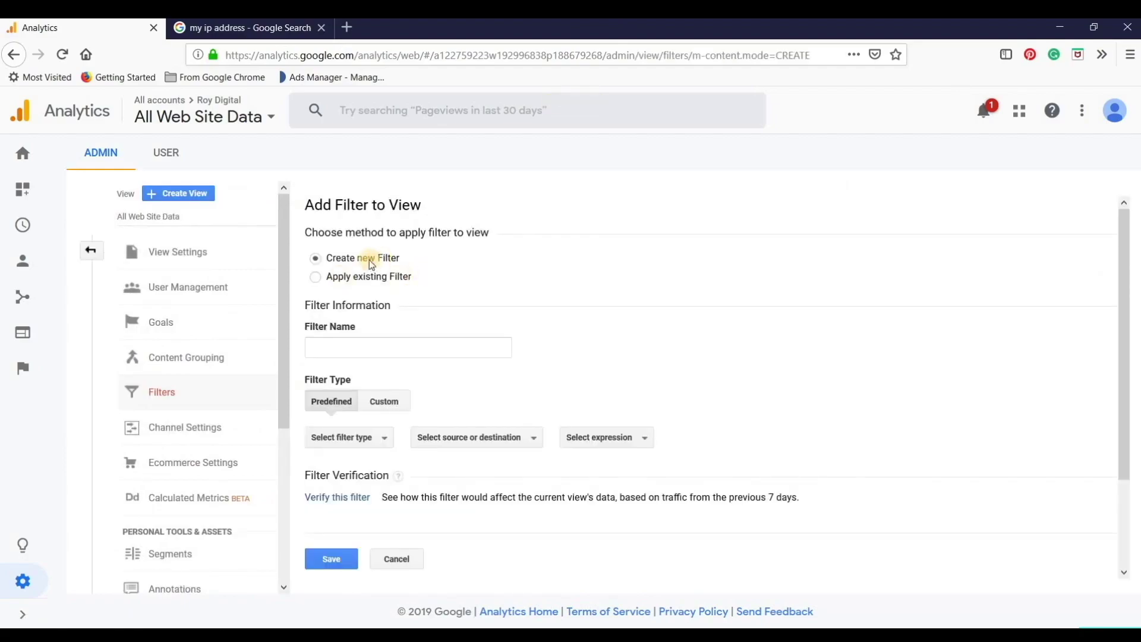
pyautogui.click(383, 343)
pyautogui.write('Office')
# - Set the predefined filter to Exclude, traffic from the IP addresses, that are equal to
pyautogui.click(324, 404)
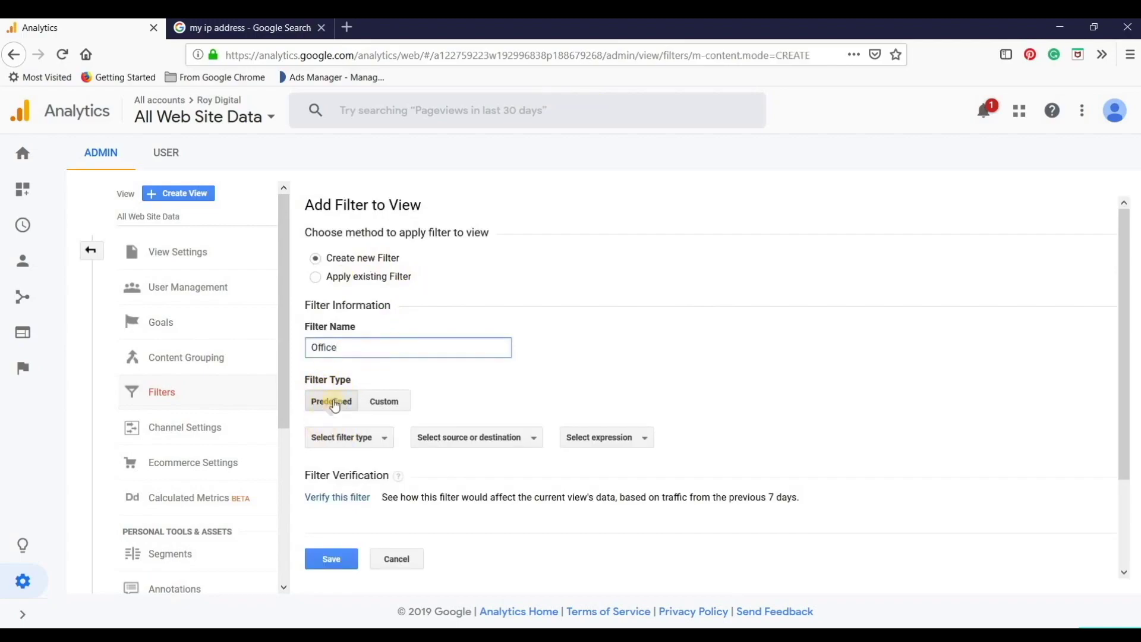
pyautogui.click(344, 437)
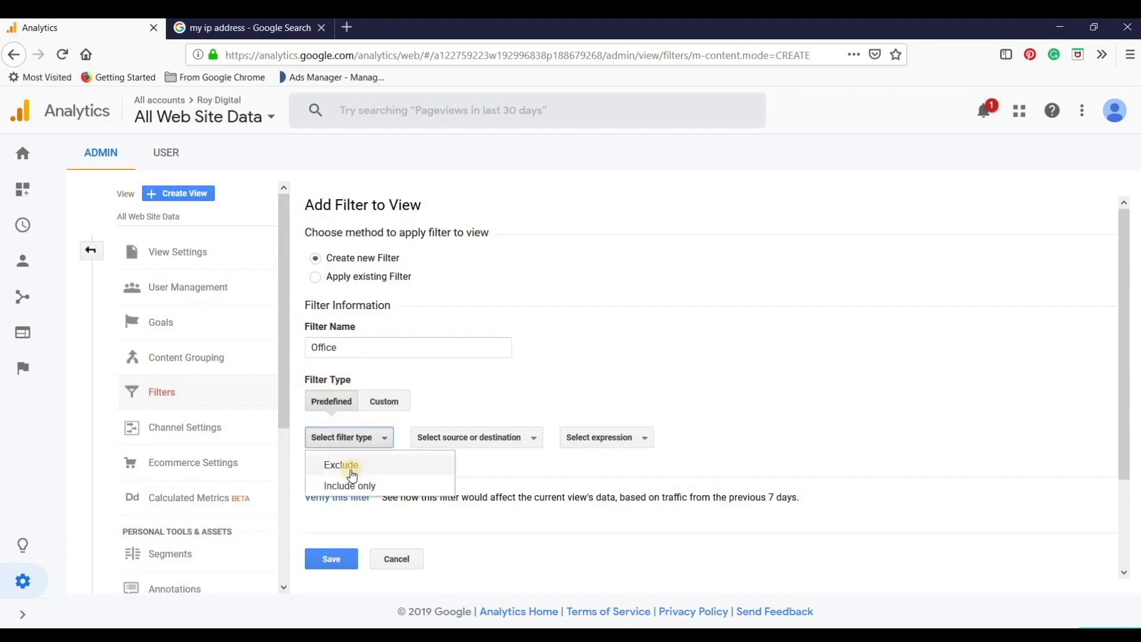
pyautogui.click(351, 466)
pyautogui.click(453, 437)
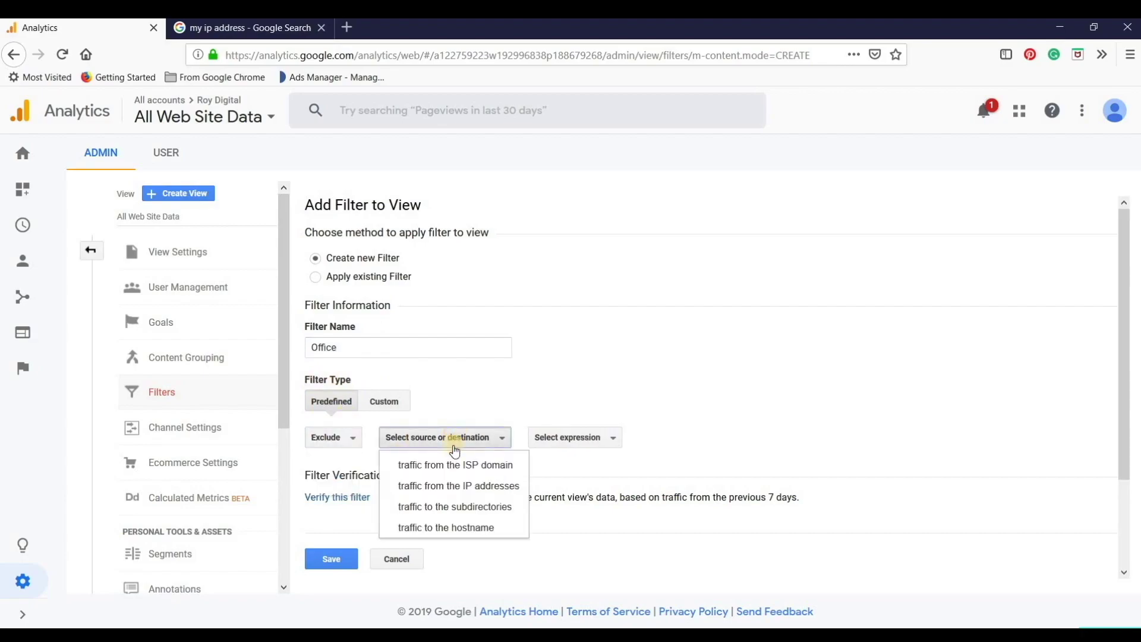
pyautogui.click(440, 486)
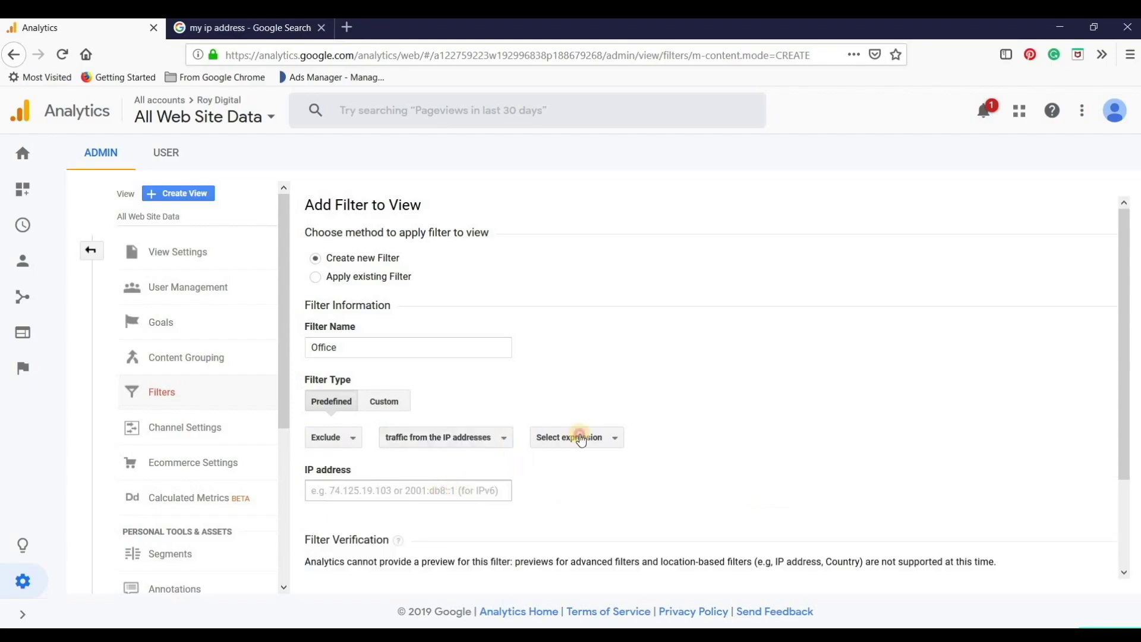
pyautogui.click(575, 437)
pyautogui.click(583, 466)
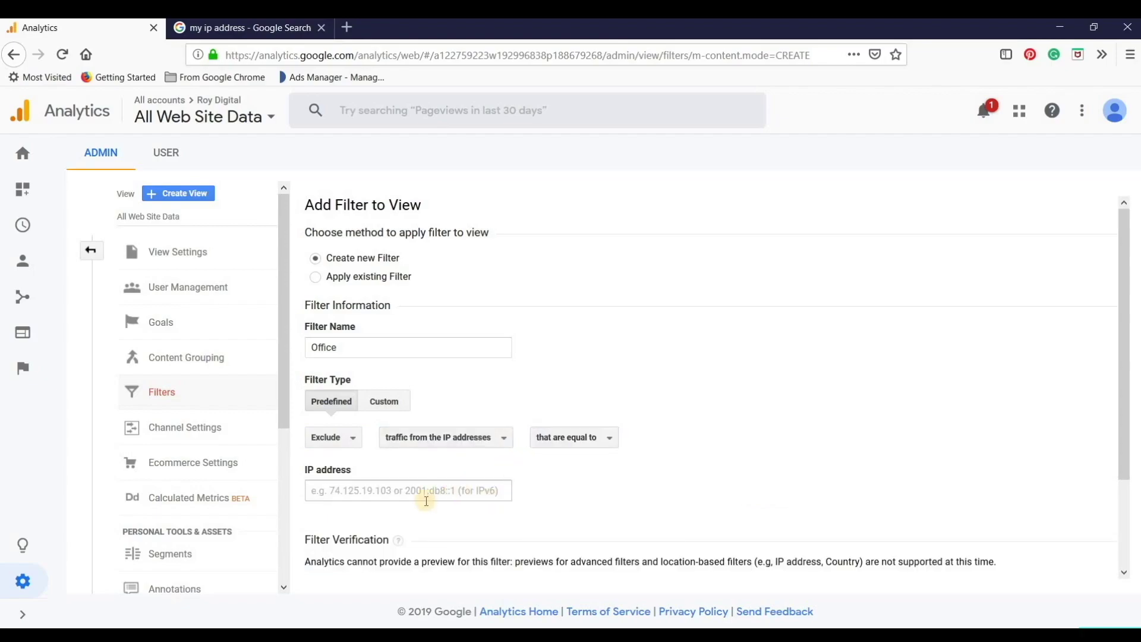
# - Paste the copied public IP address as the filter's IP address and save the filter
pyautogui.click(426, 501)
pyautogui.hotkey('ctrl', 'v')
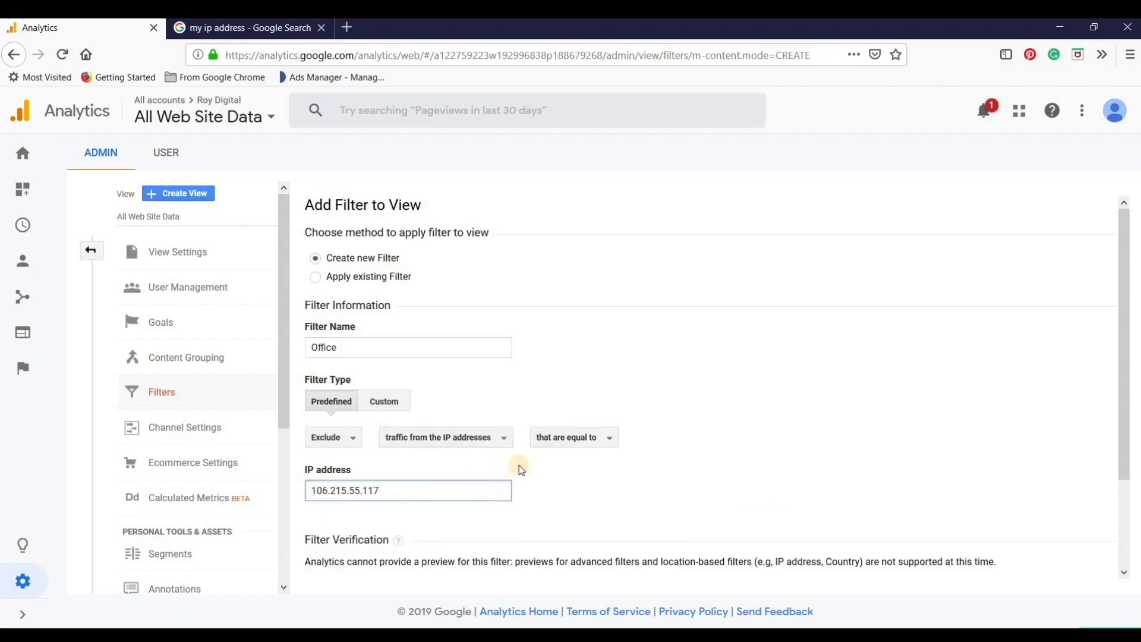
pyautogui.scroll(-2, 416, 494)
pyautogui.click(331, 515)
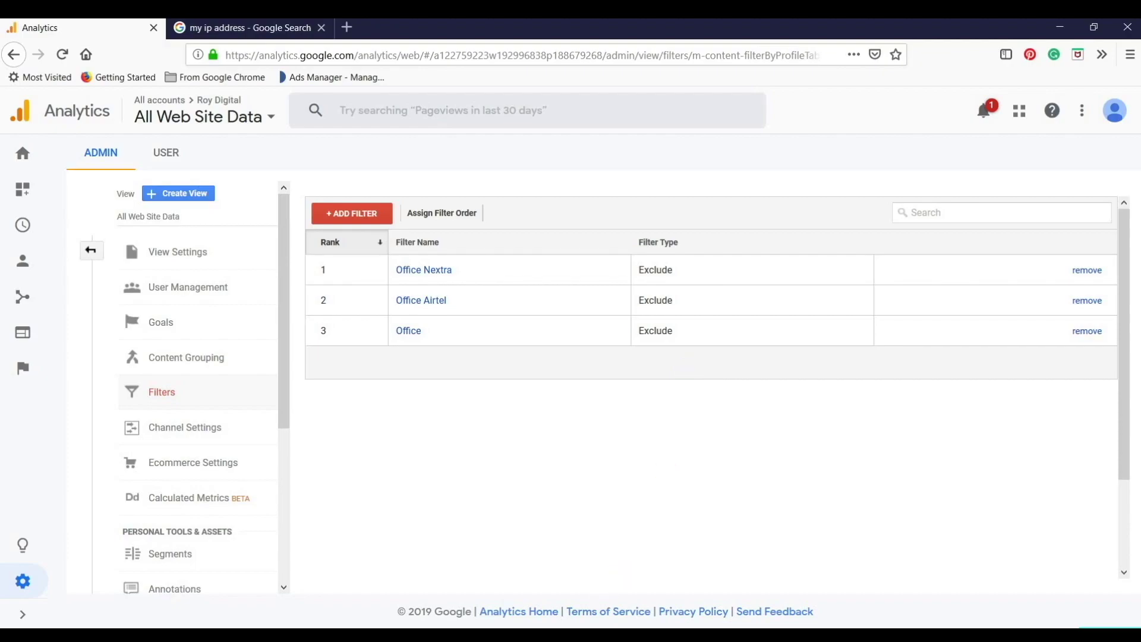
# - Switch to the Notepad notes and highlight the "Filter" line, leaving its text intact
pyautogui.hotkey('alt', 'Tab')
pyautogui.hotkey('shift', 'Home')
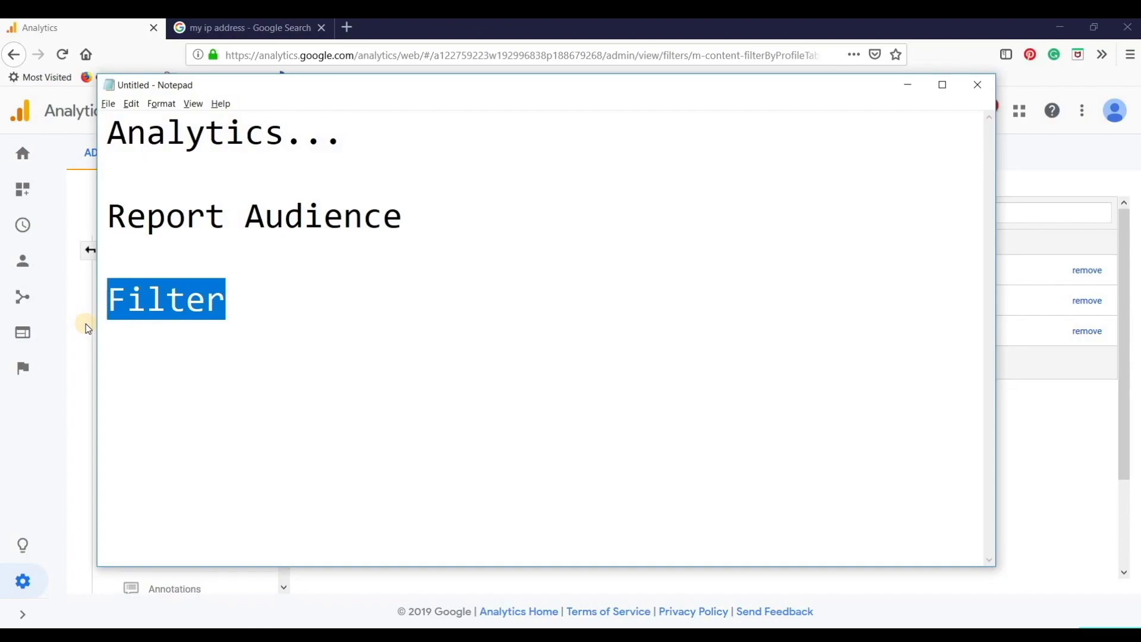
pyautogui.press('Right')
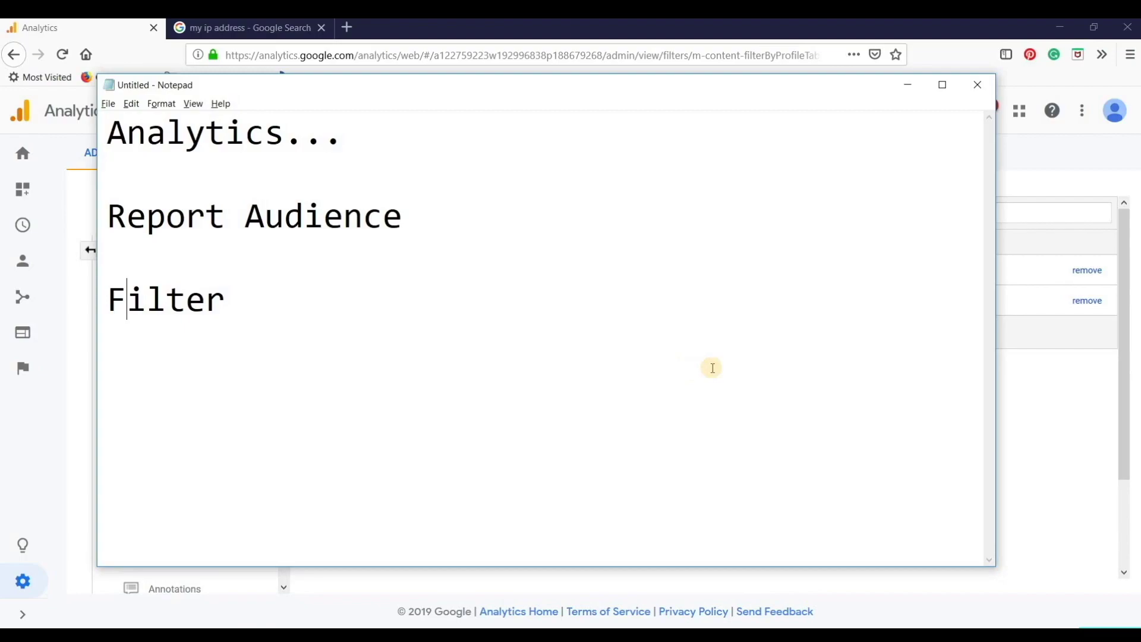
# - Add the heading "Customized Goal" a few lines below "Filter" in the notes
pyautogui.click(456, 296)
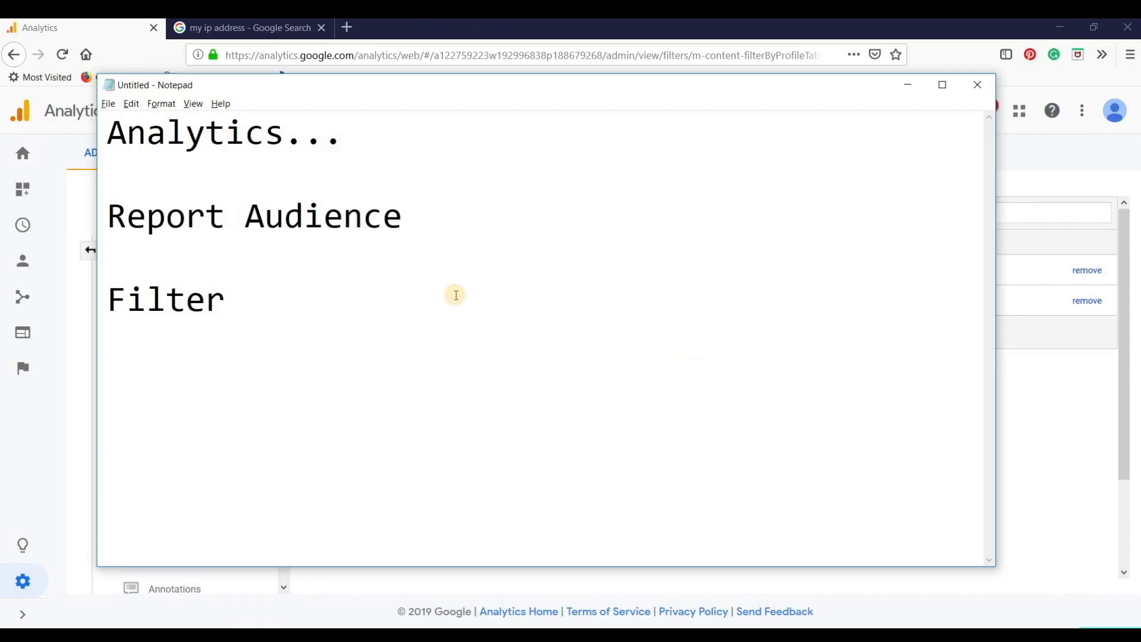
pyautogui.press('Return')
pyautogui.press('Return')
pyautogui.press('Return')
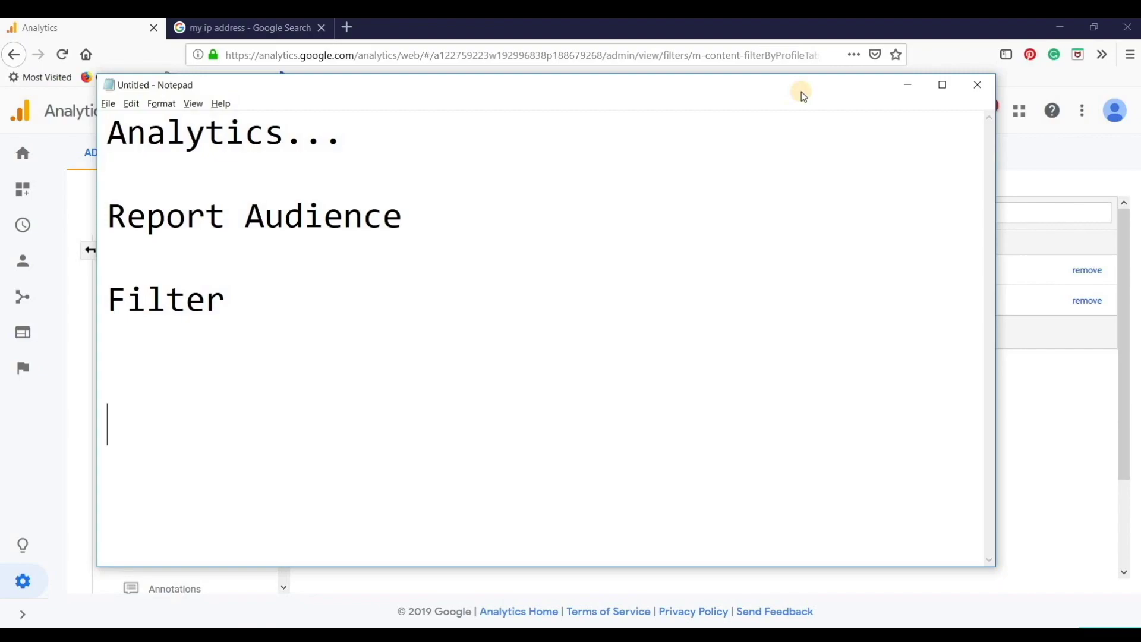
pyautogui.write('Cu')
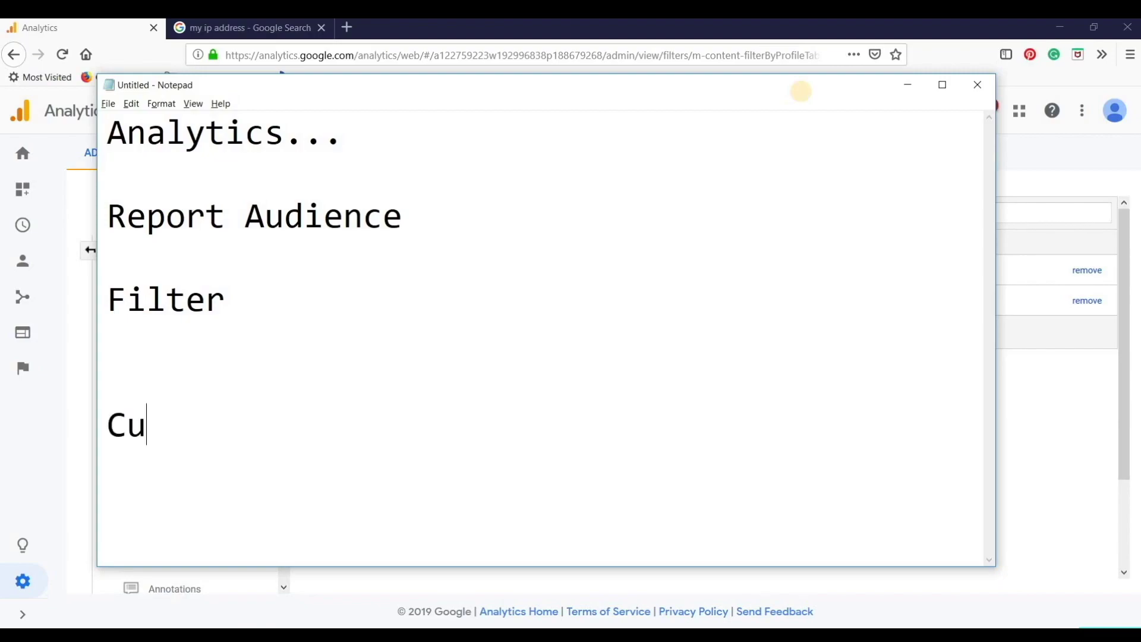
pyautogui.write('stomized Goad')
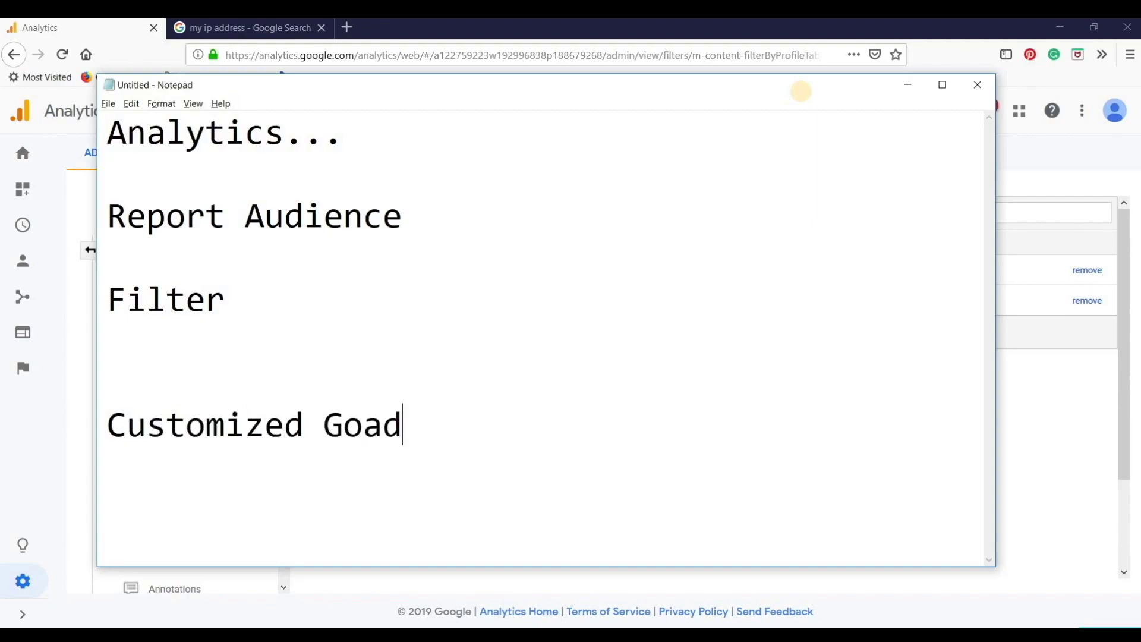
pyautogui.press('BackSpace')
pyautogui.write('l')
# - List "Sales" and "Lead" as indented items on separate lines under the "Customized Goal" heading
pyautogui.press('Return')
pyautogui.press('Tab')
pyautogui.write('Sales')
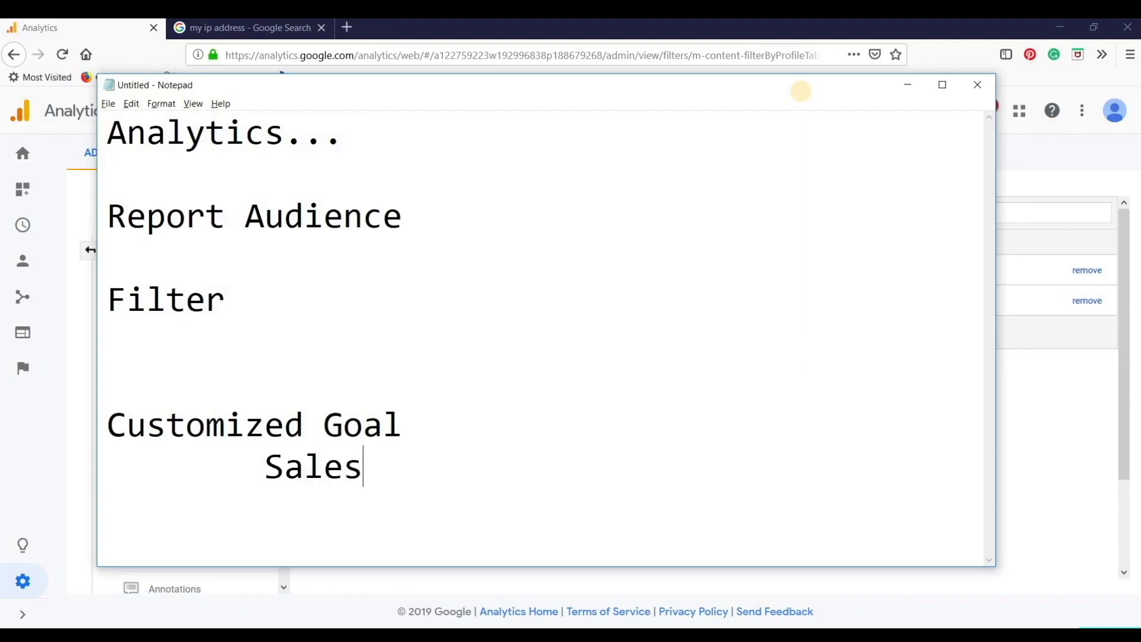
pyautogui.press('Return')
pyautogui.press('Tab')
pyautogui.write('Lead')
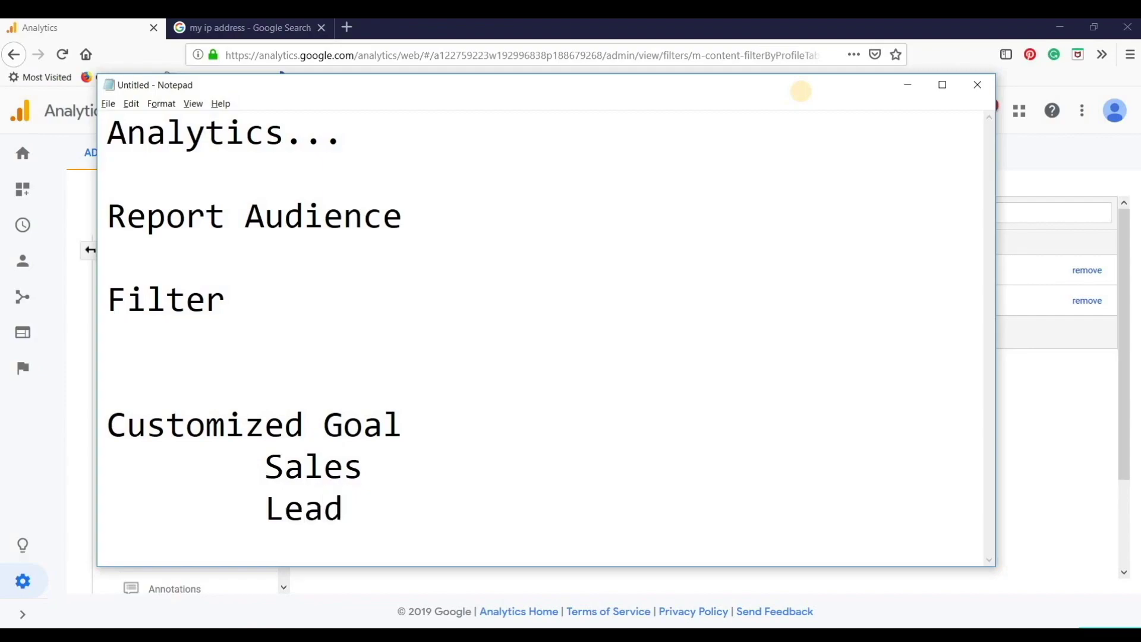
# - Add the indented items "5 mins" and "5 Pages" below "Lead" in the goal list
pyautogui.press('Return')
pyautogui.press('Tab')
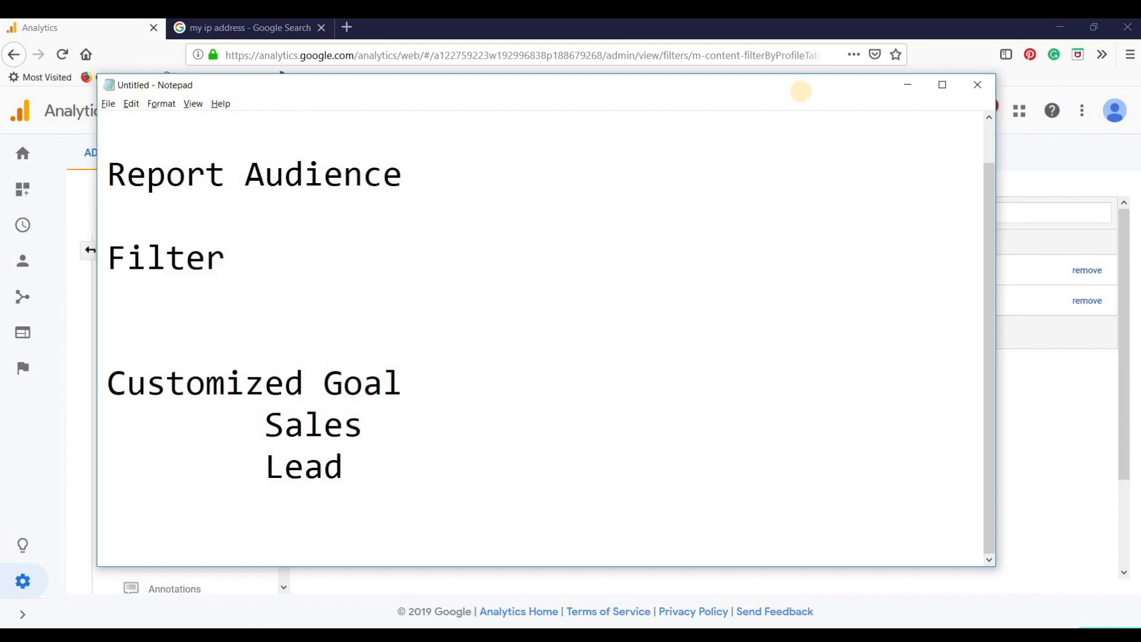
pyautogui.write('A')
pyautogui.press('BackSpace')
pyautogui.write('5 mins')
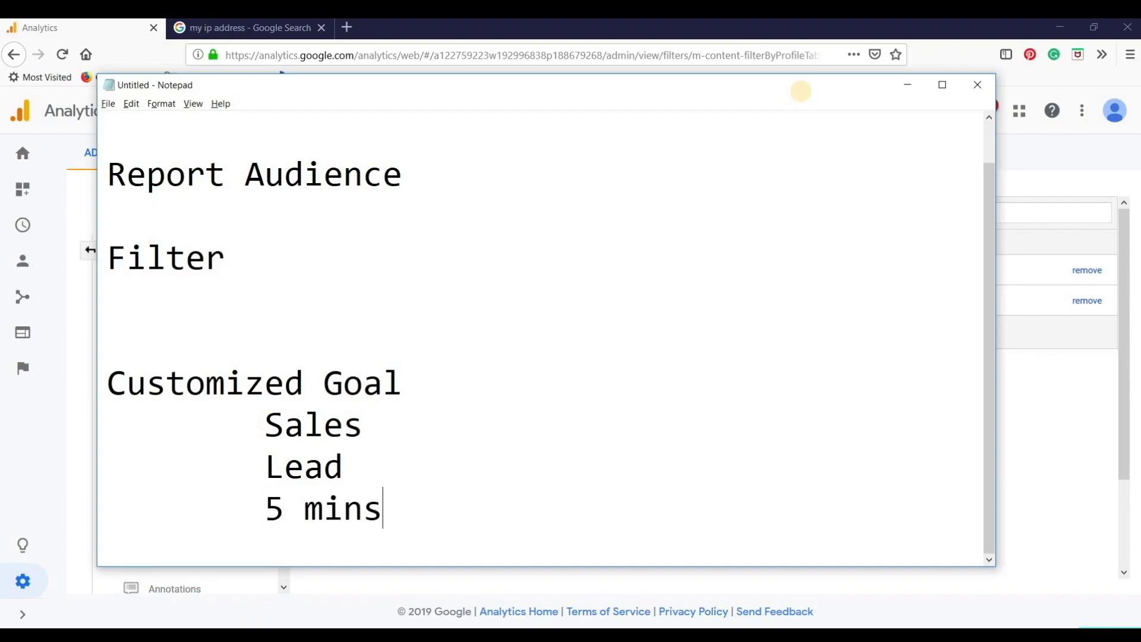
pyautogui.press('Return')
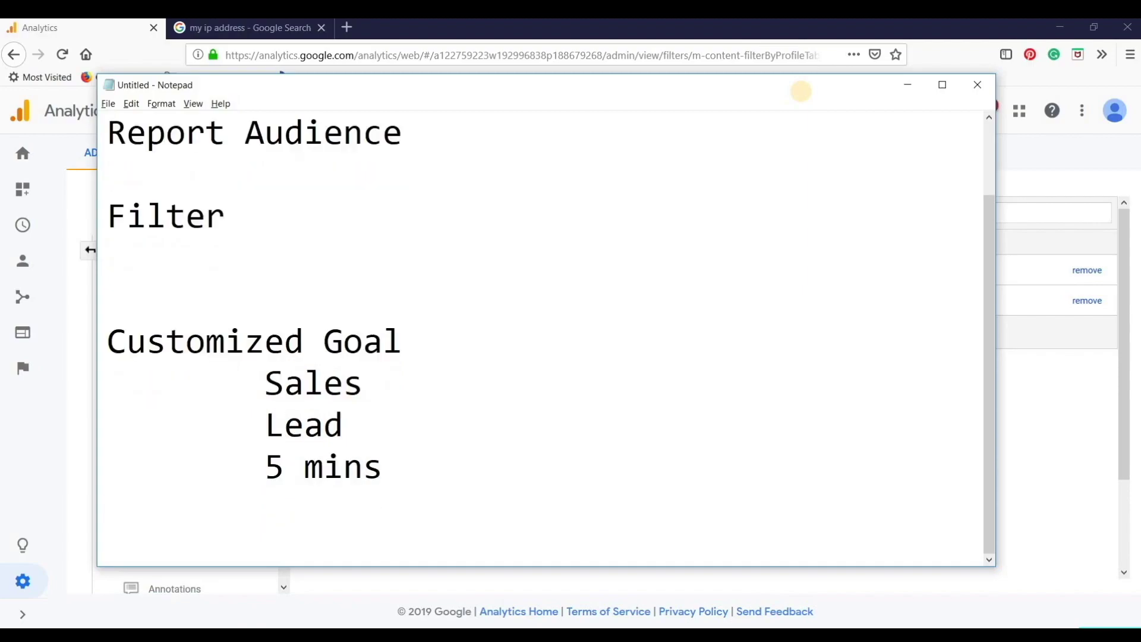
pyautogui.press('Tab')
pyautogui.write('5 ')
pyautogui.write('Pag')
pyautogui.press('BackSpace')
pyautogui.write('ages')
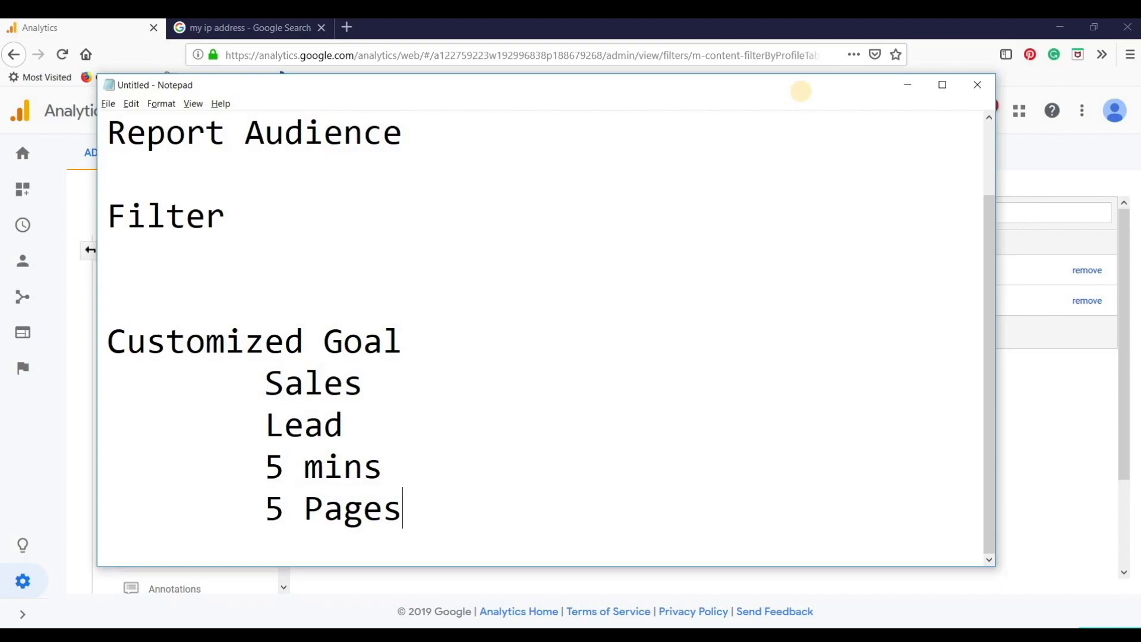
# - Switch back to Google Analytics, open the view's Goals settings and start a new goal with the Custom setup
pyautogui.click(527, 610)
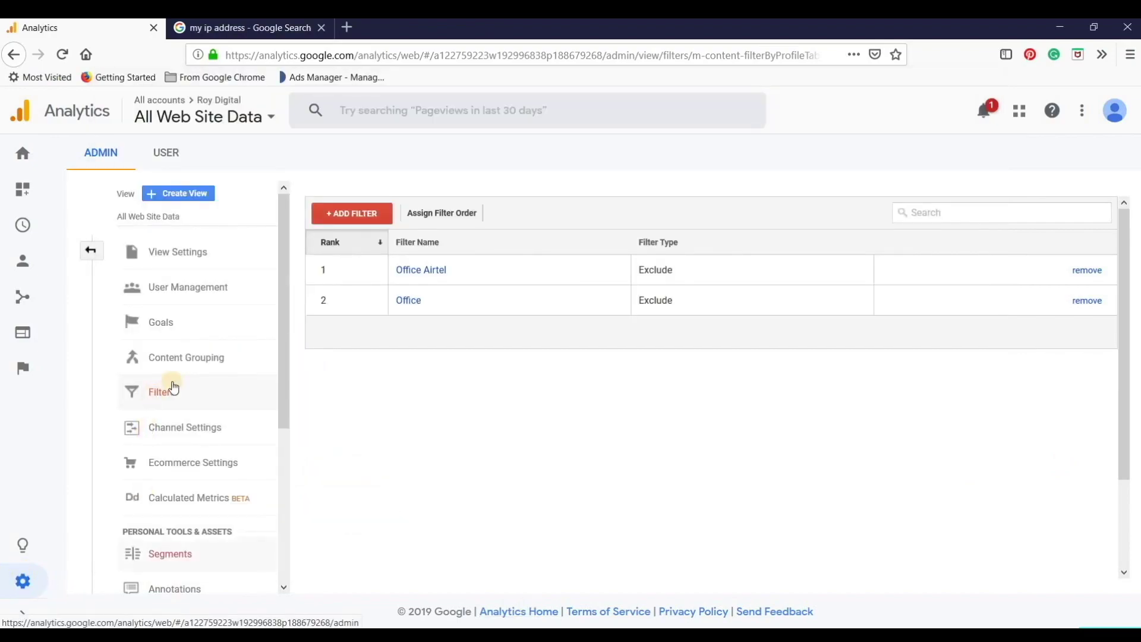
pyautogui.click(161, 322)
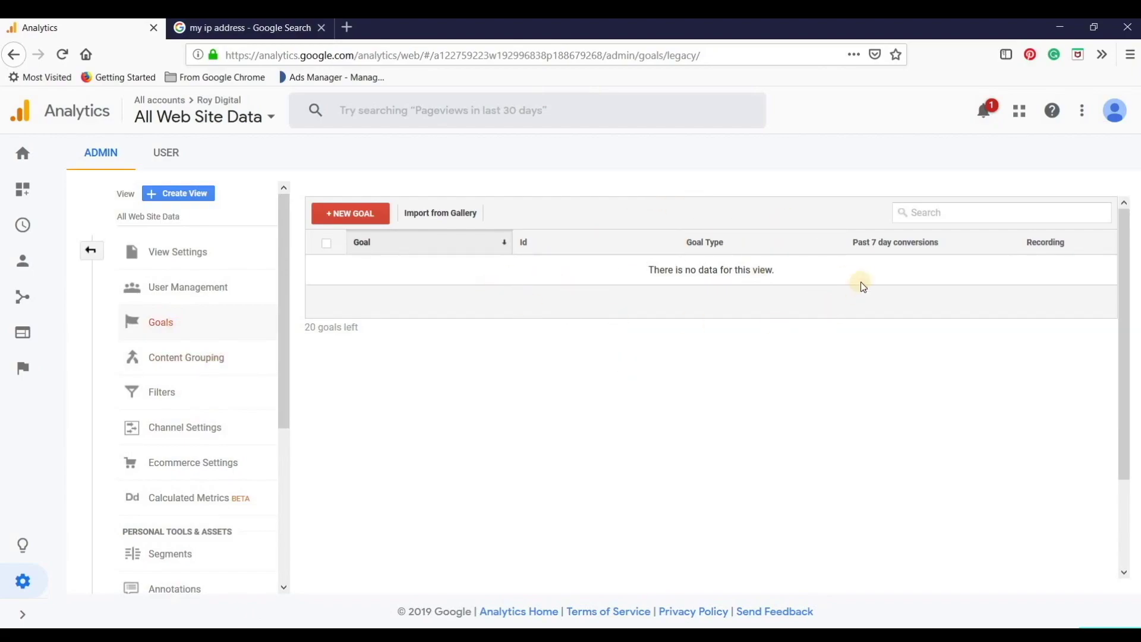
pyautogui.click(359, 215)
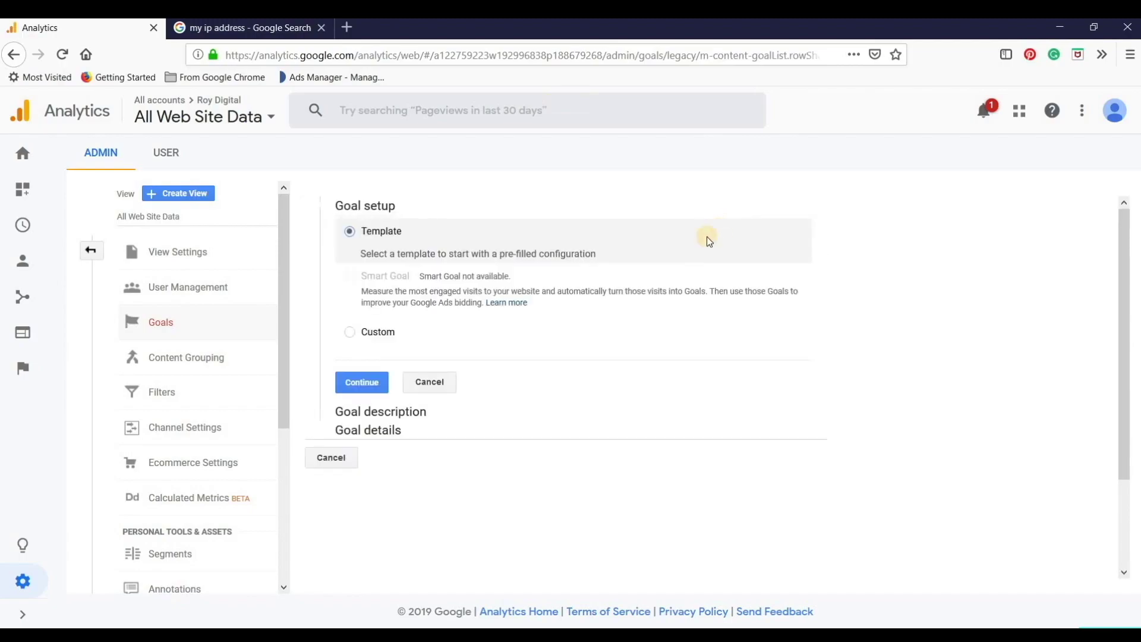
pyautogui.click(350, 232)
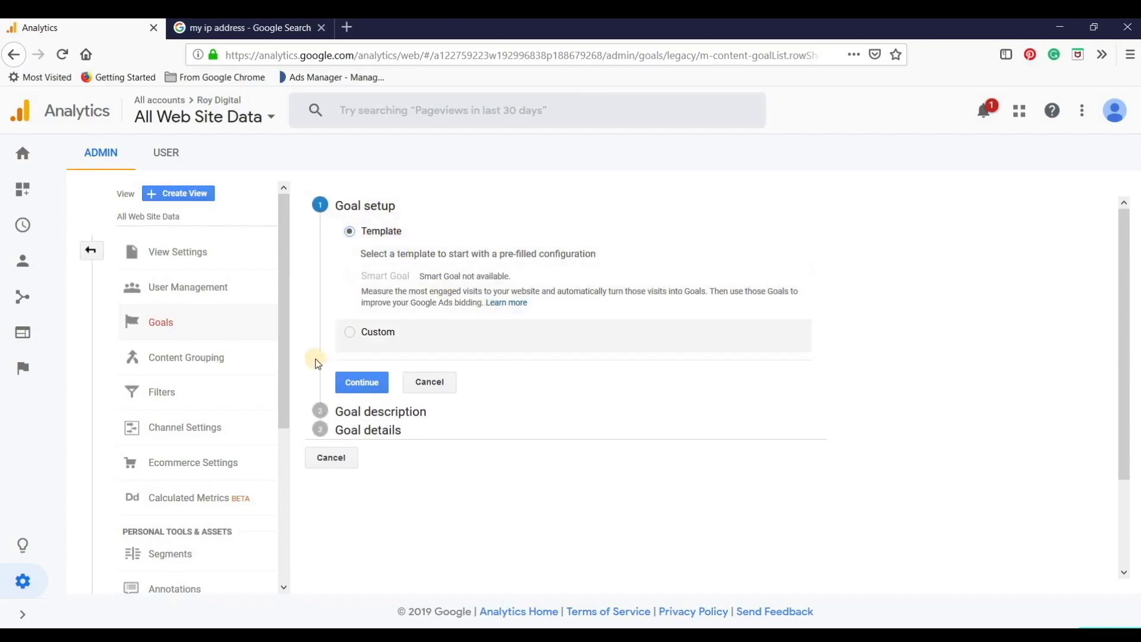
pyautogui.click(351, 335)
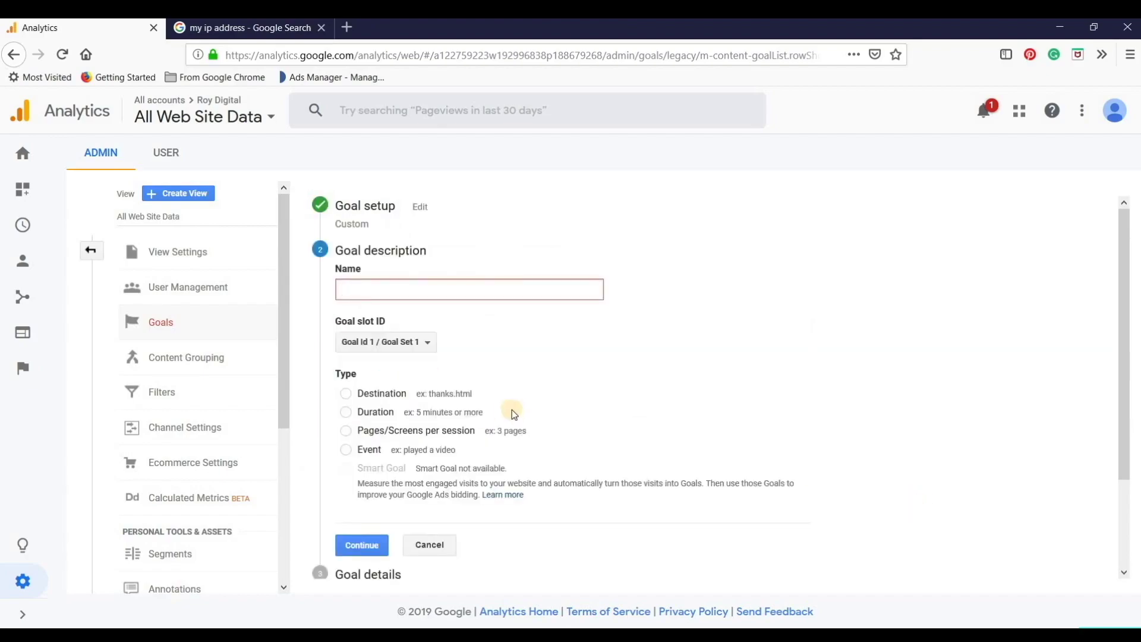
# - Name the goal "Lead Generation", set its type to Destination and continue to the goal details
pyautogui.write('Lead Generation')
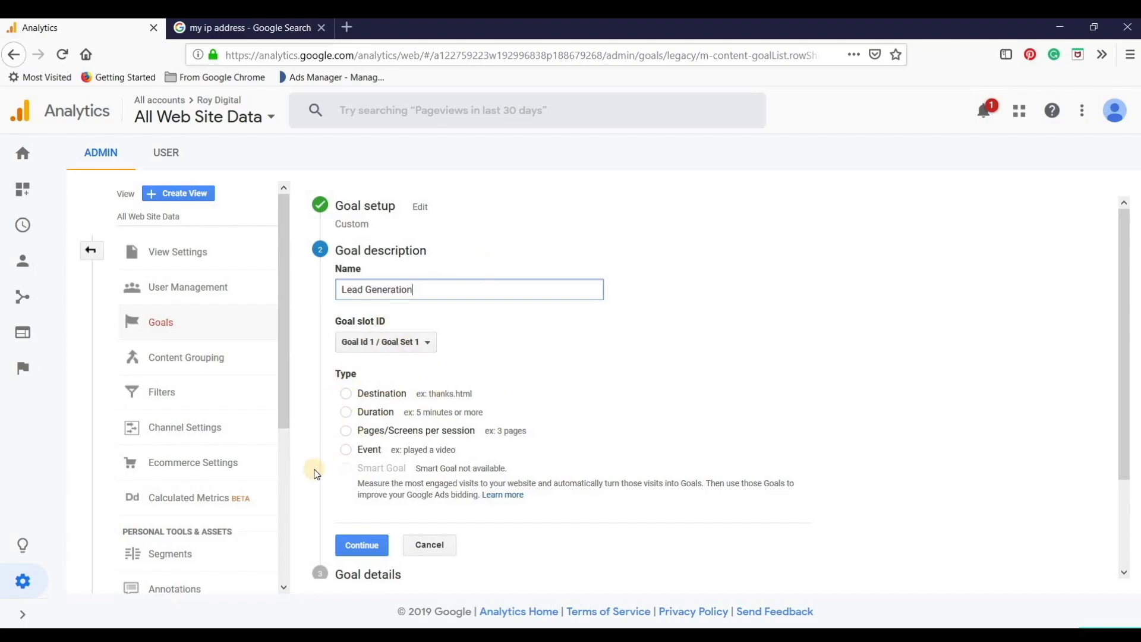
pyautogui.click(346, 395)
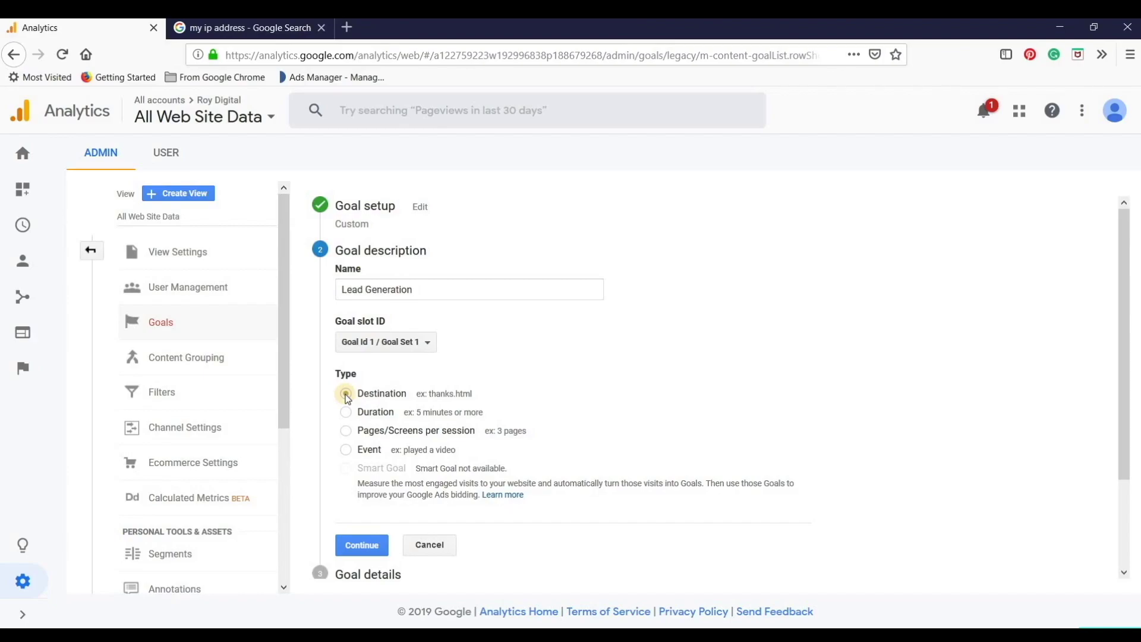
pyautogui.click(346, 395)
pyautogui.click(360, 544)
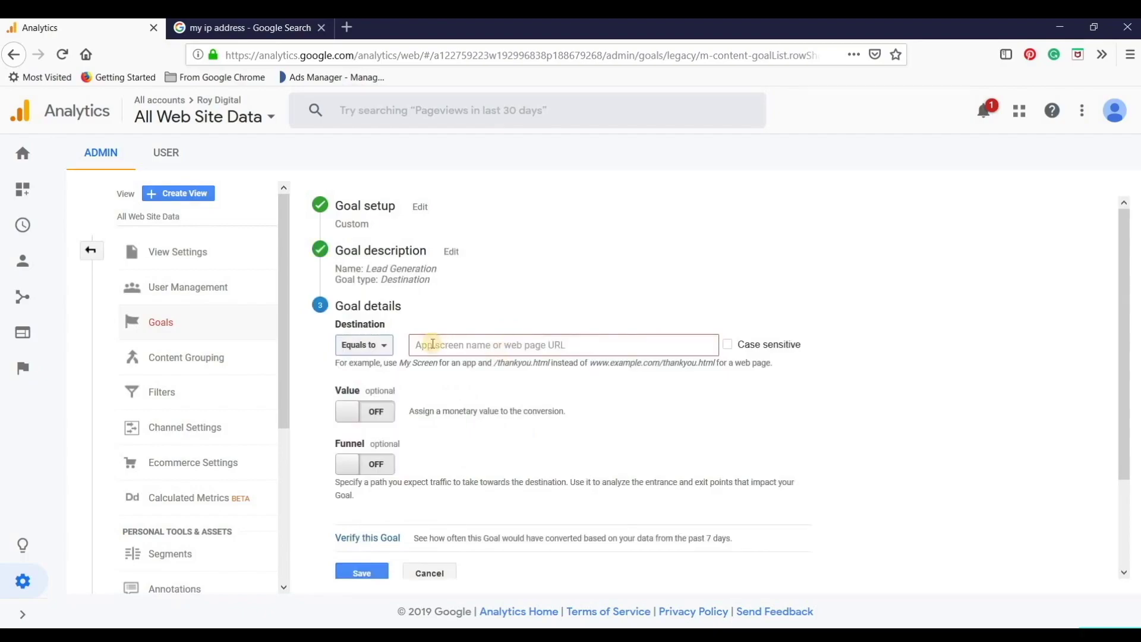
# - Set the goal's destination to match the regular expression "thank you"
pyautogui.click(525, 352)
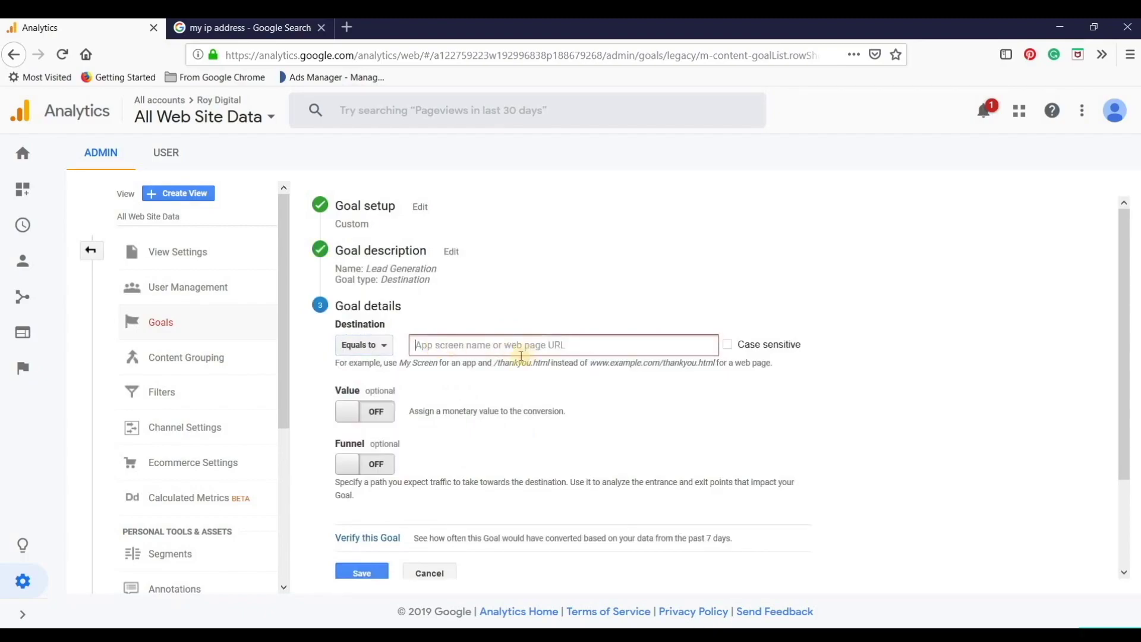
pyautogui.click(382, 345)
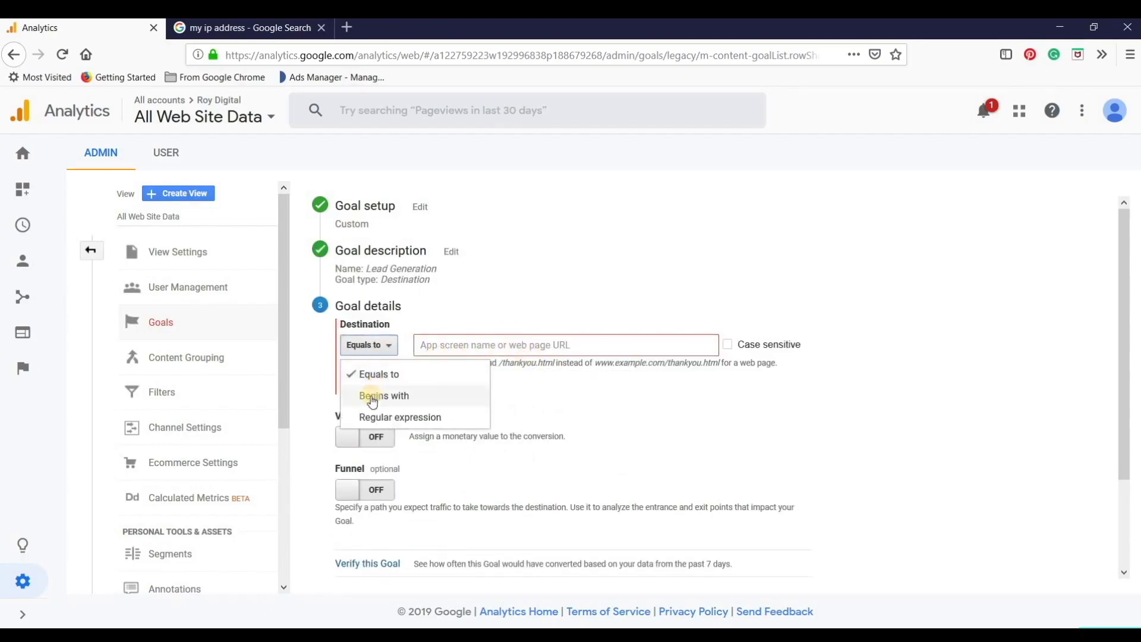
pyautogui.click(365, 417)
pyautogui.click(513, 343)
pyautogui.write('thank you')
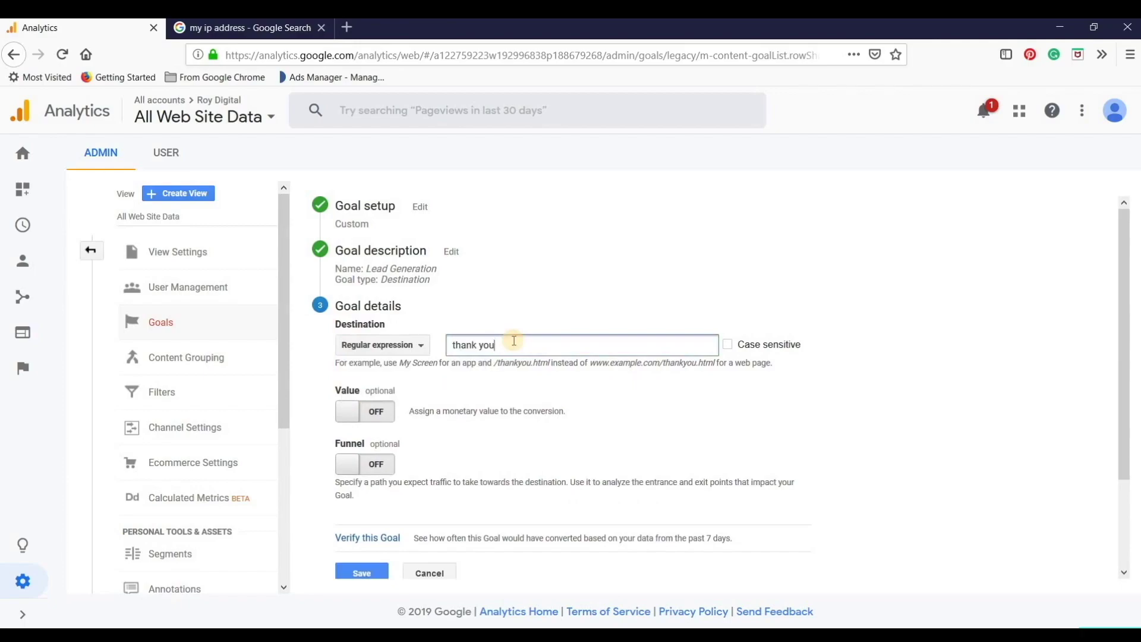
pyautogui.click(371, 345)
pyautogui.click(527, 336)
# - Try assigning a monetary value of 10 USD to the goal and switch the value option back off
pyautogui.click(372, 413)
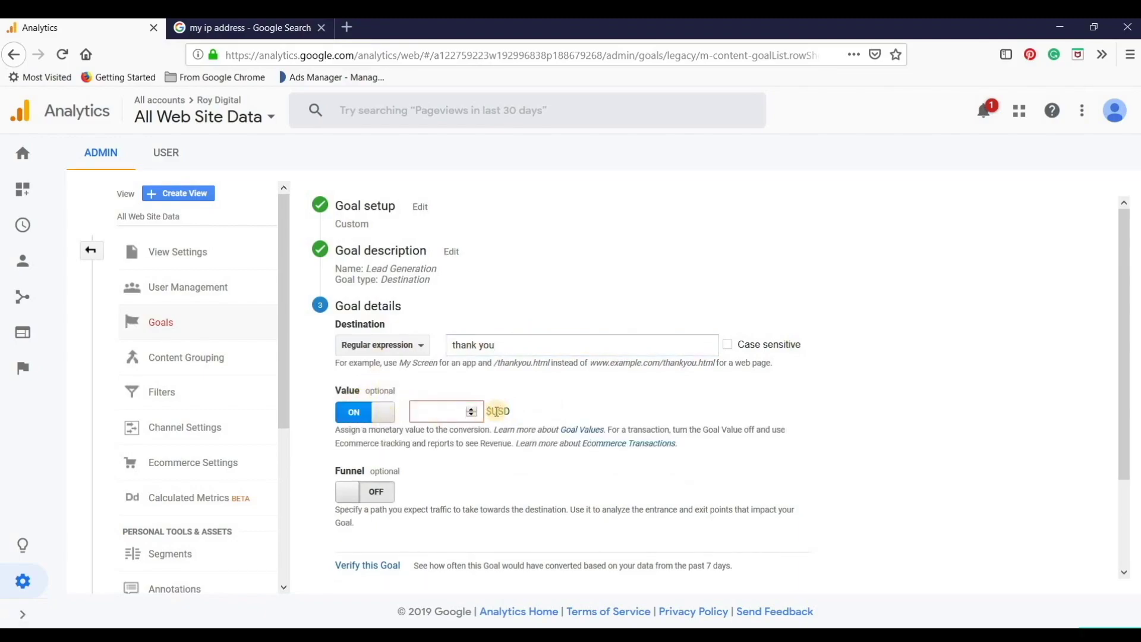
pyautogui.click(430, 410)
pyautogui.write('1')
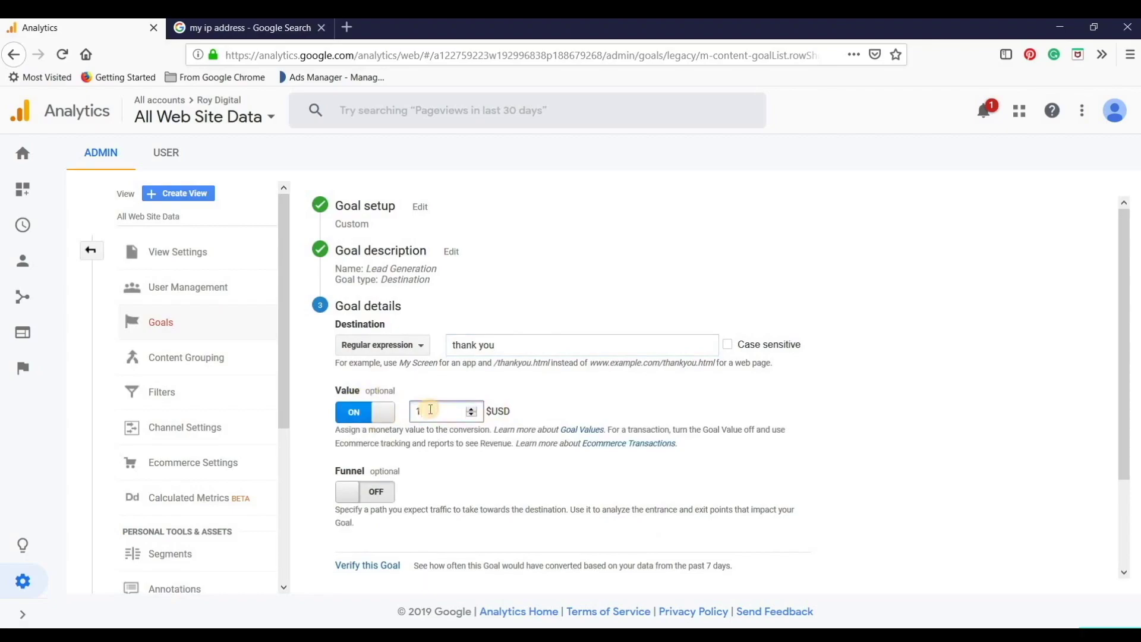
pyautogui.write('0')
pyautogui.doubleClick(423, 412)
pyautogui.click(353, 420)
pyautogui.click(354, 418)
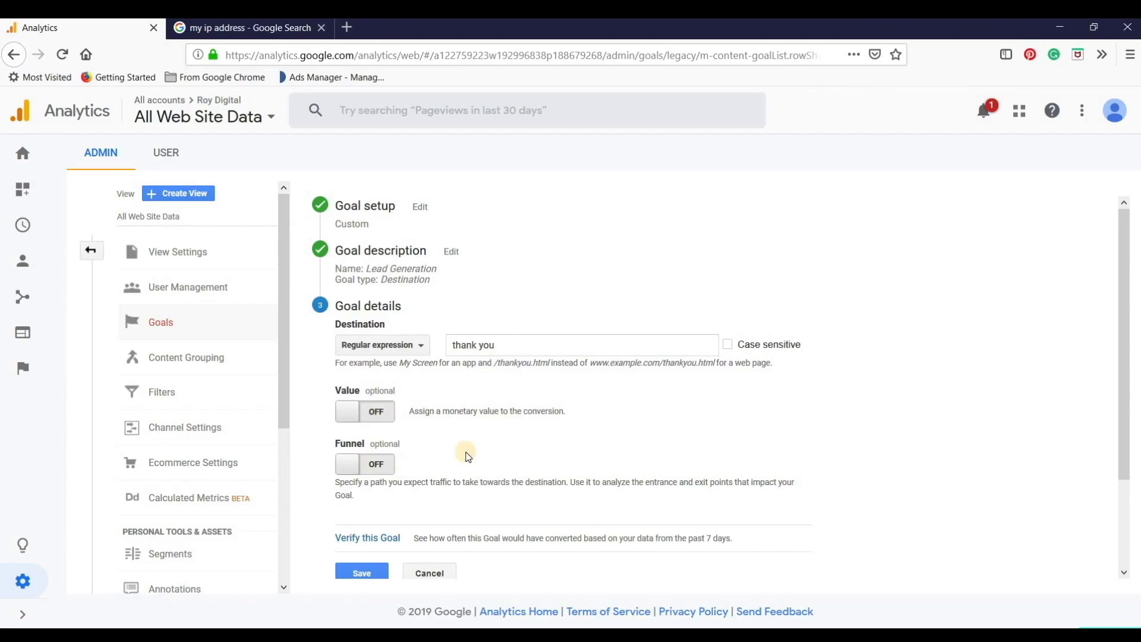
# - Save the Lead Generation goal and toggle its recording off and back on
pyautogui.scroll(-3, 469, 456)
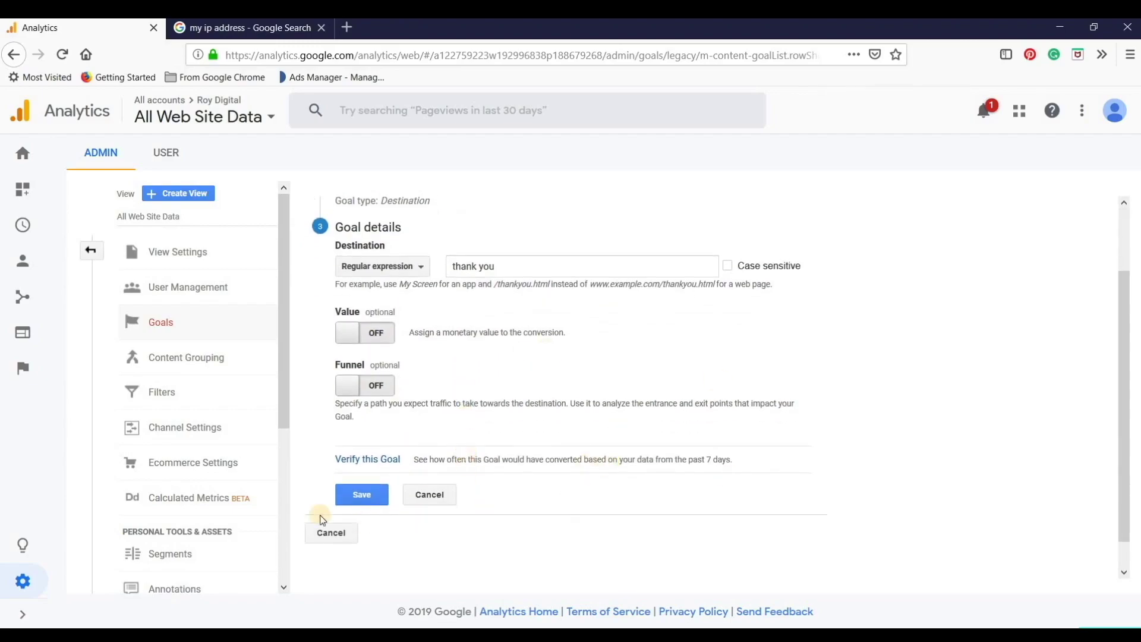
pyautogui.click(378, 497)
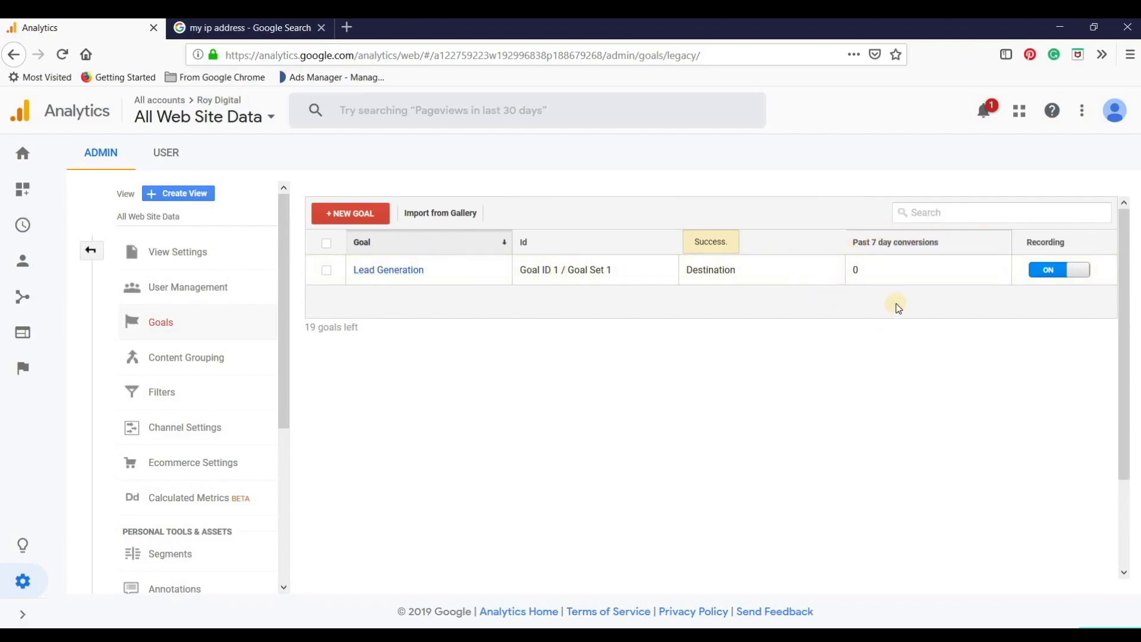
pyautogui.click(1046, 273)
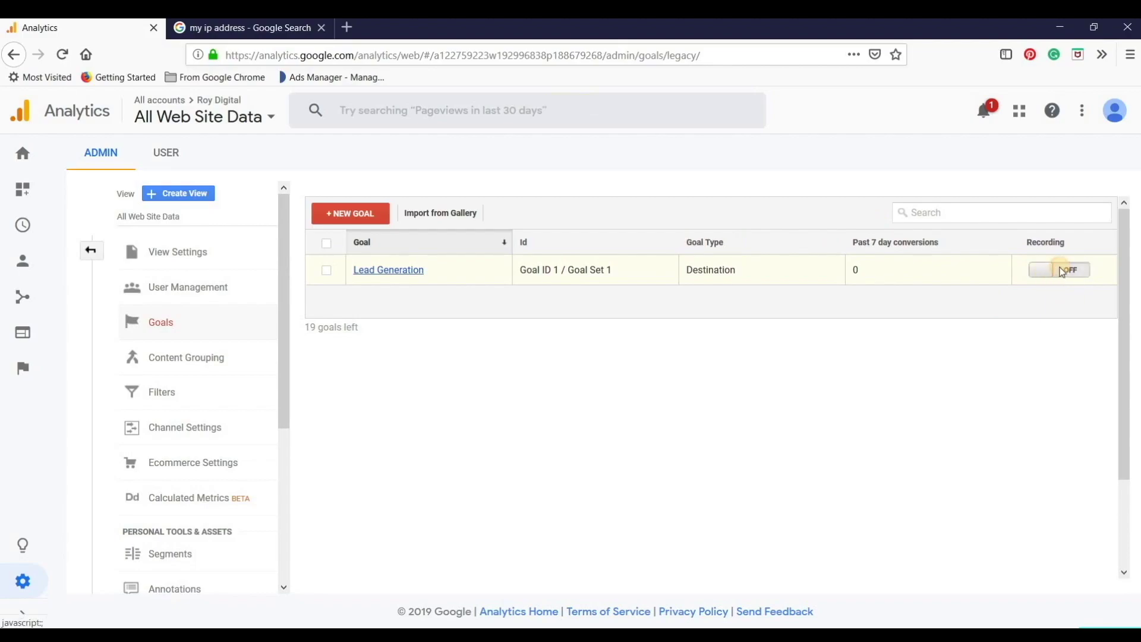
pyautogui.click(1047, 277)
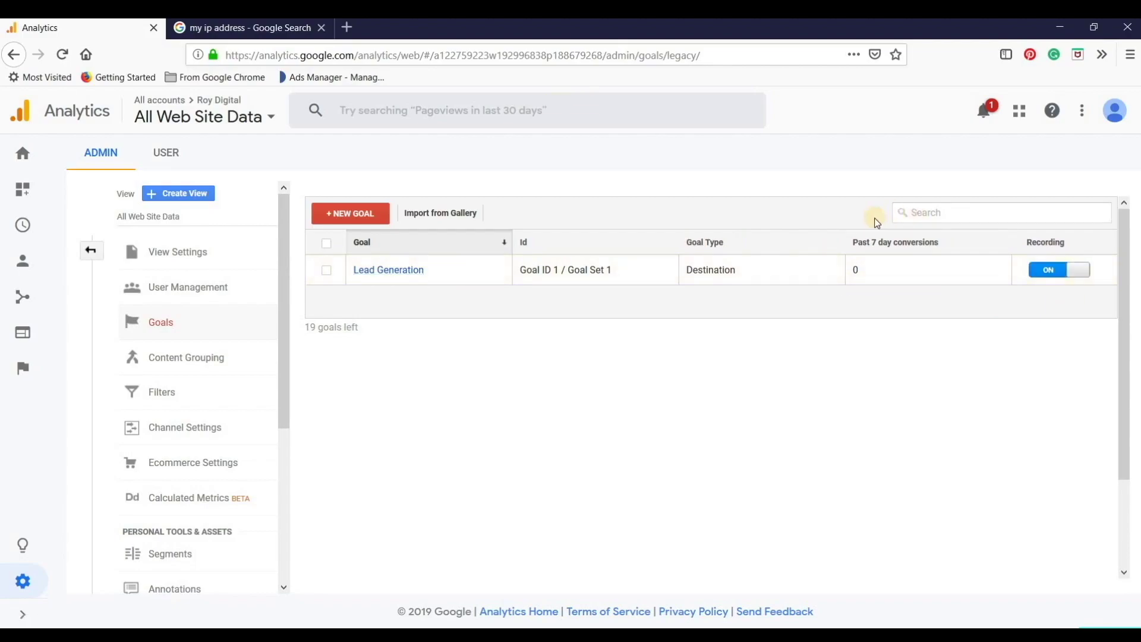